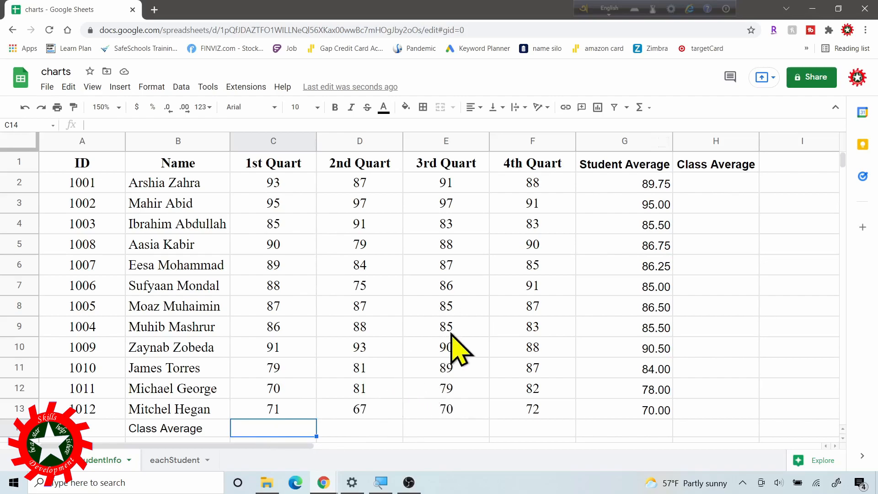
Step: Enter =AVERAGE(C2:C13) in C14 and fill the formula across to F14 for all four quarters
text(=a)
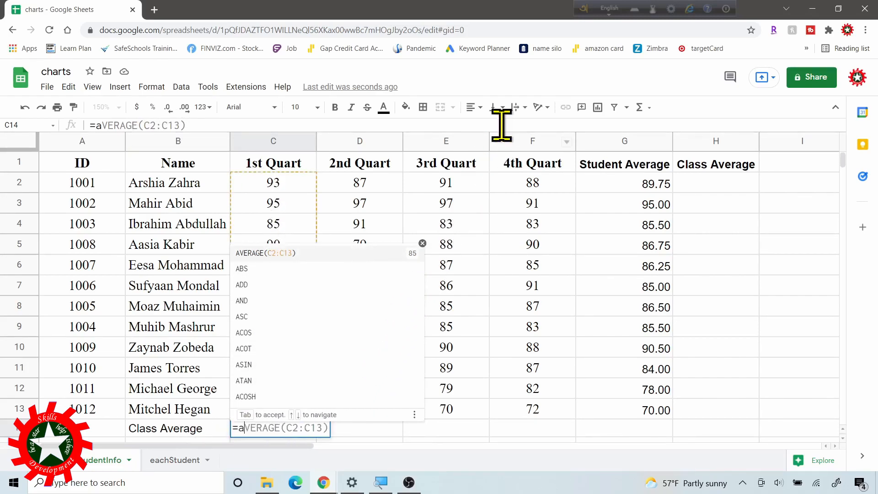
key(Return)
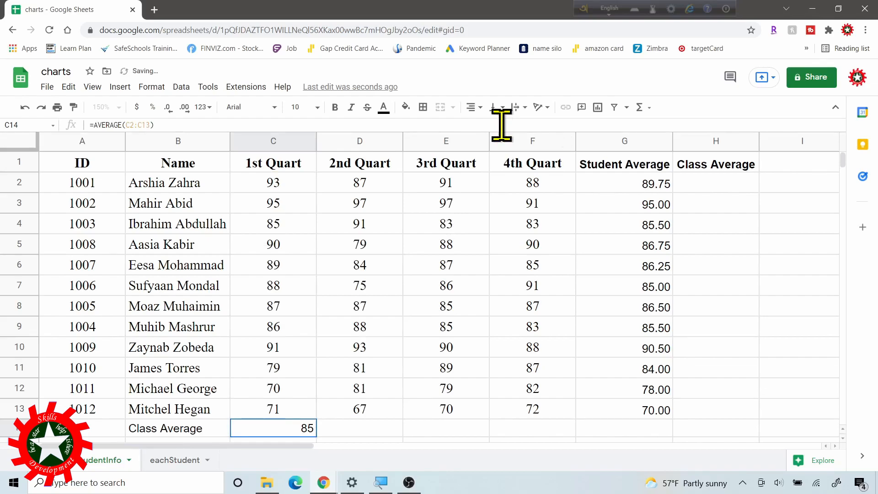
key(Right)
click(297, 425)
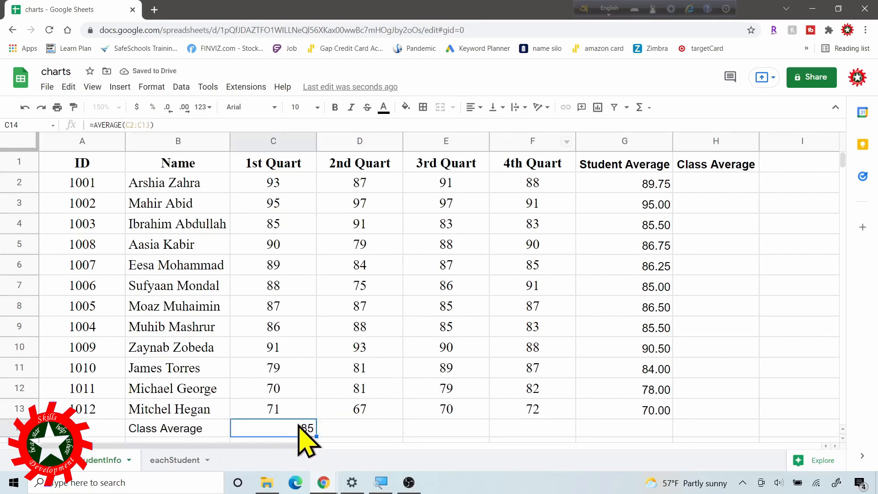
drag(318, 435, 601, 443)
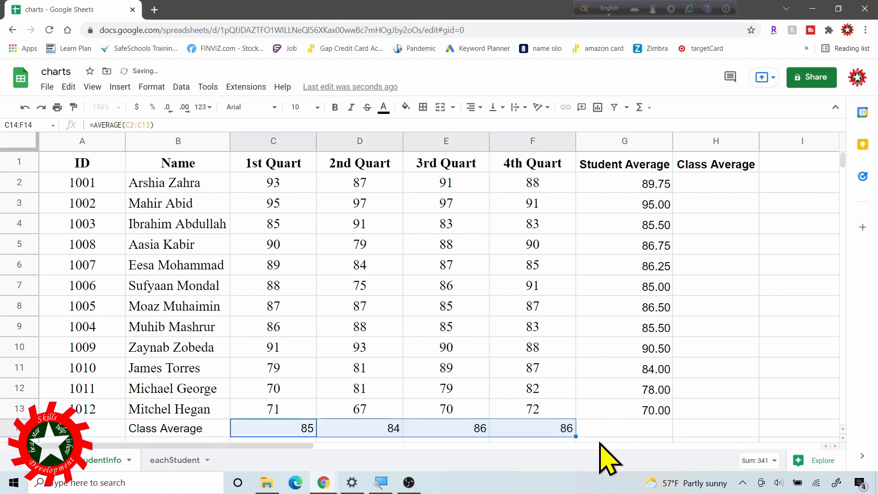
Step: Enter =AVERAGE(C14:F14) in G14 and display the quarter averages in C14:F14 with two decimal places
click(611, 429)
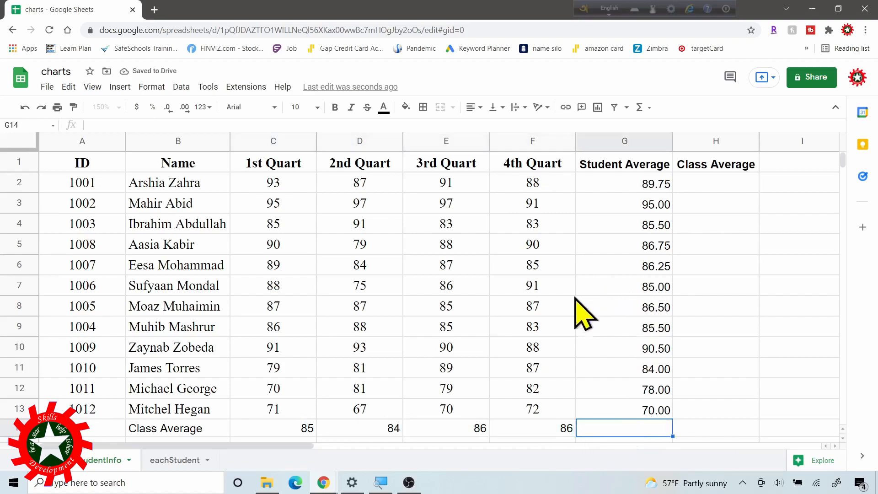
text(=av)
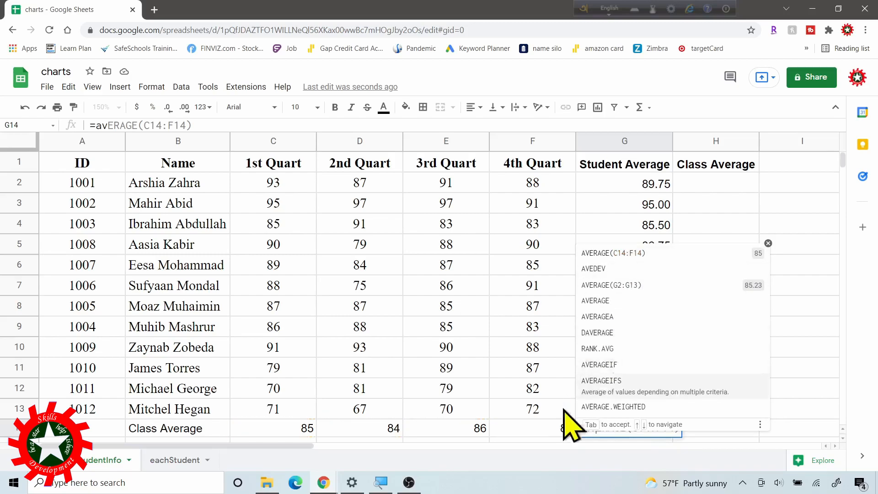
key(BackSpace)
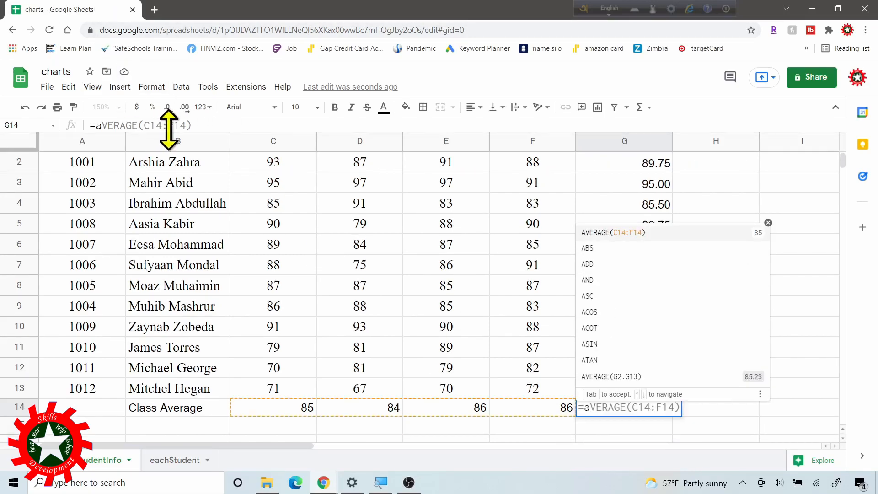
key(Tab)
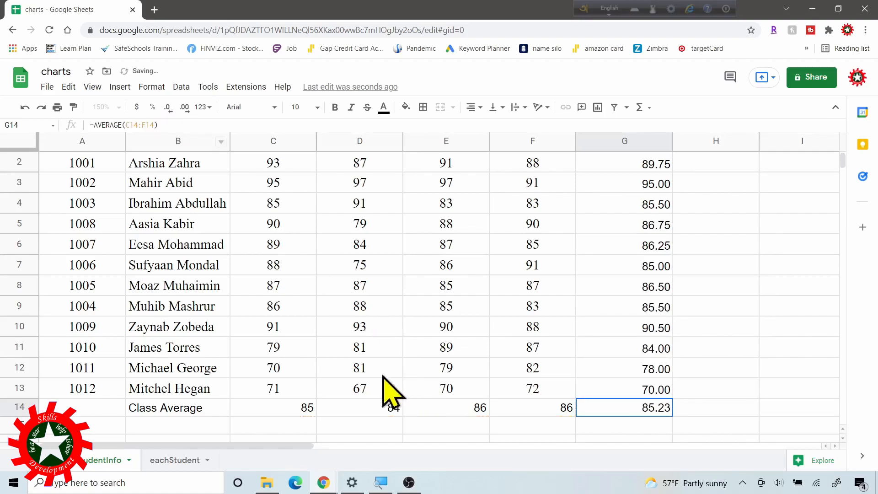
drag(297, 407, 558, 409)
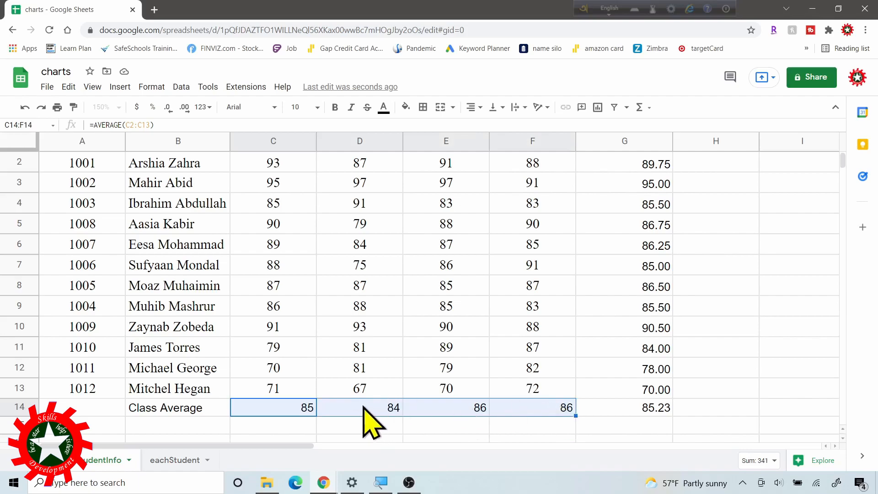
click(185, 108)
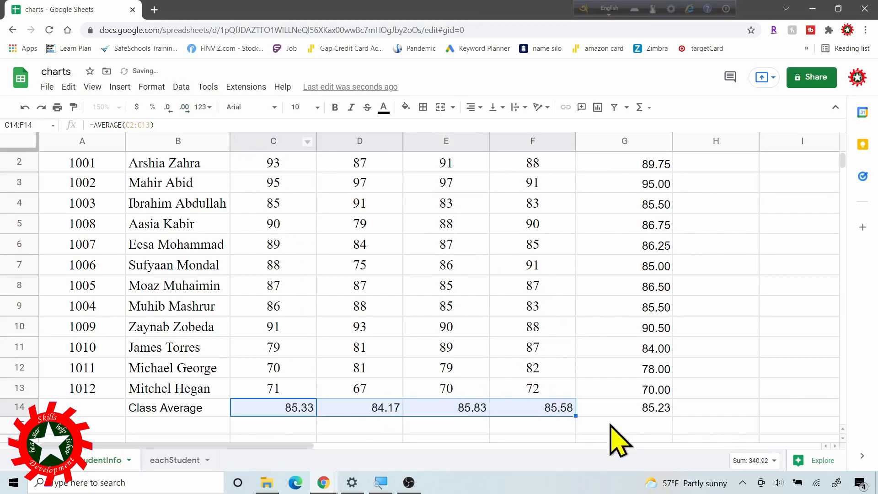
Step: Copy the overall class average from G14 into H2:H13 as values only
click(640, 408)
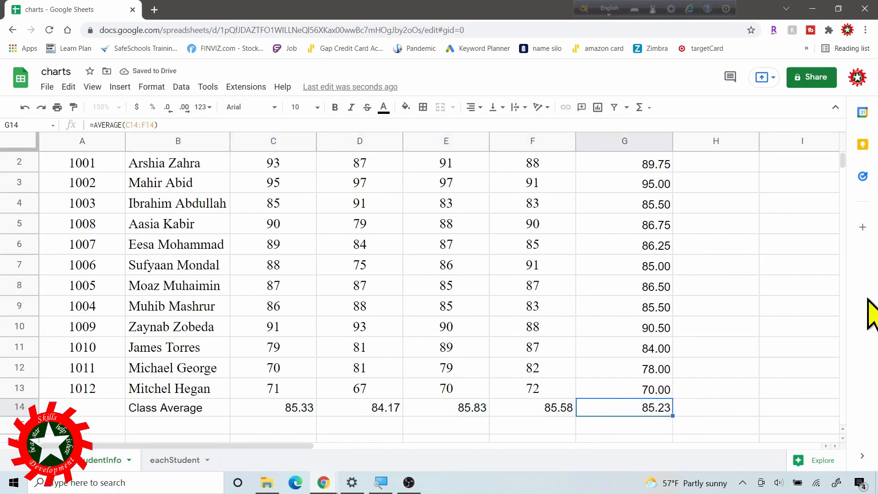
scroll(851, 181, up, 1)
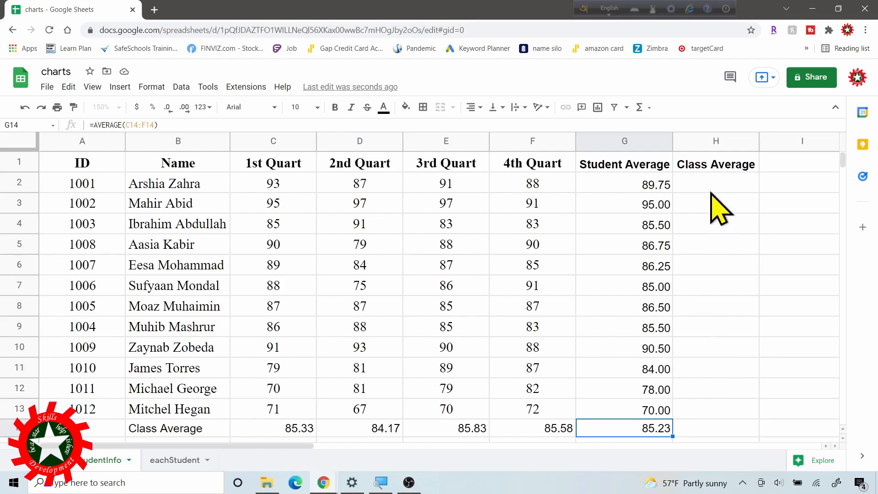
key(ctrl+c)
drag(694, 181, 701, 407)
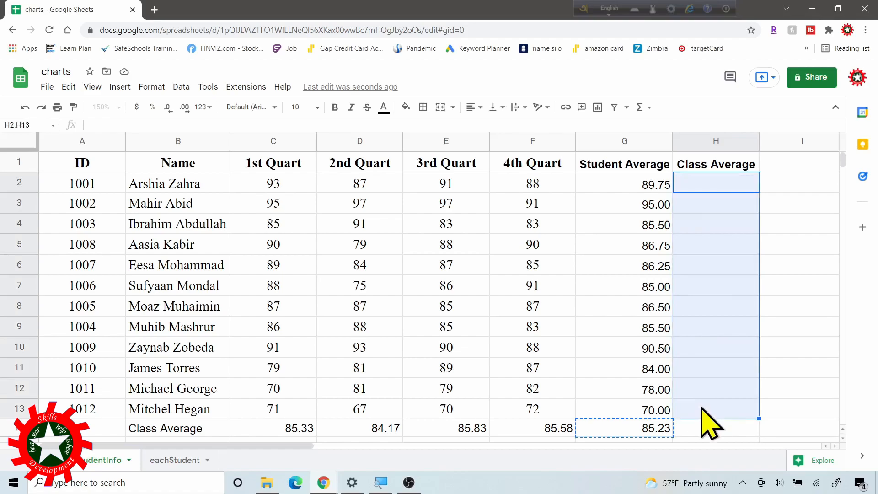
right_click(709, 186)
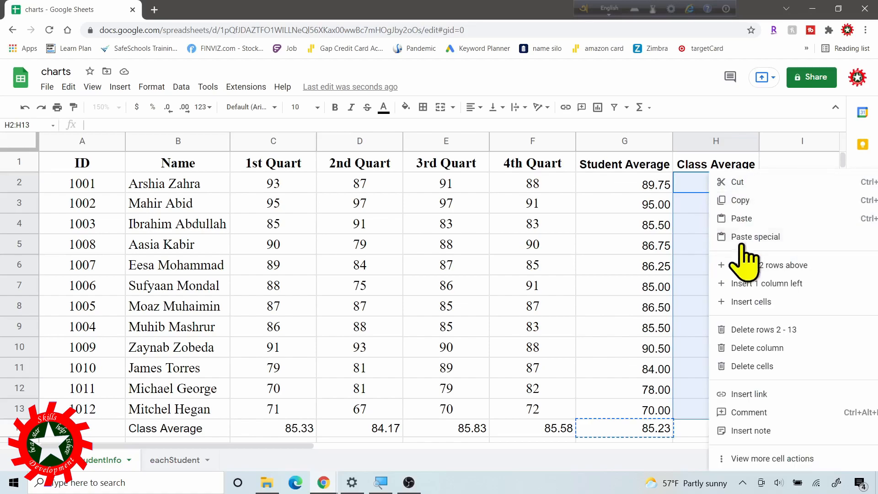
mouse_move(740, 238)
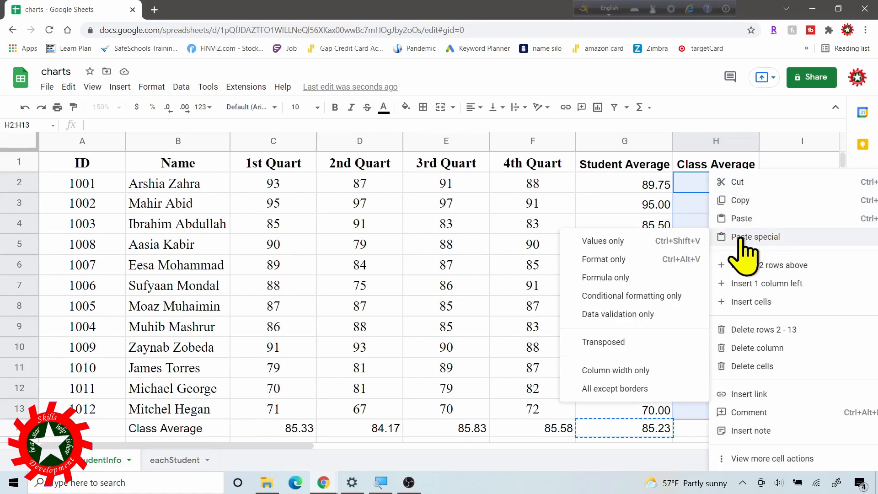
click(608, 243)
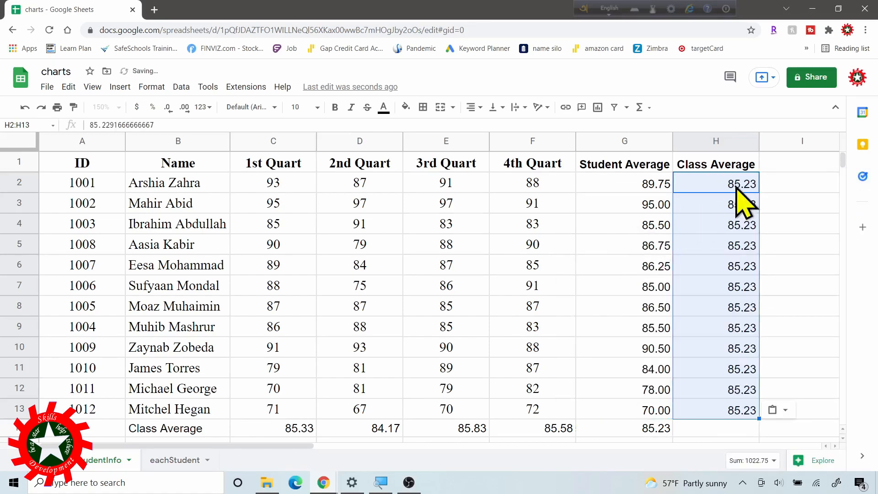
click(721, 304)
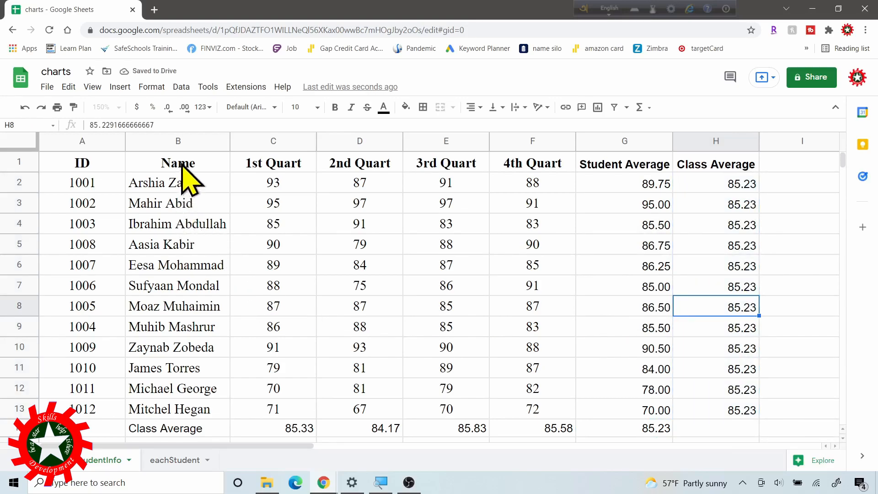
Step: Insert a chart from the Name, Student Average and Class Average columns, ranges B1:B13, G1:G13 and H1:H13
drag(182, 165, 190, 409)
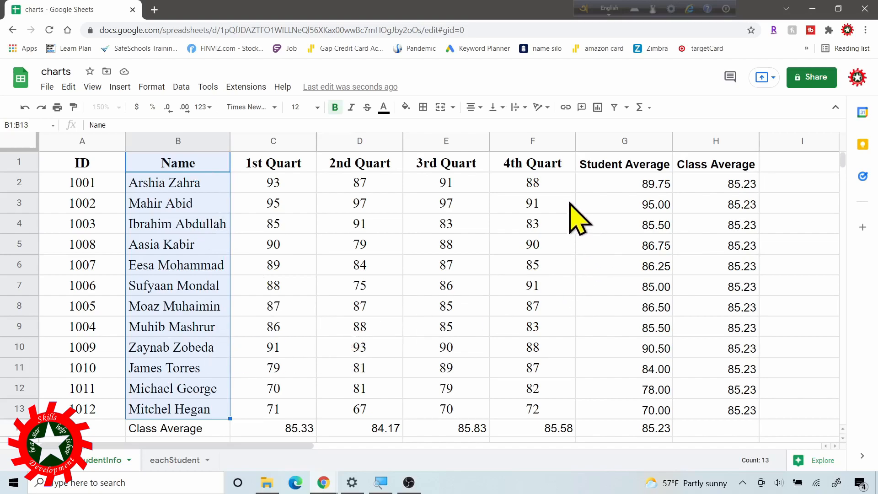
drag(605, 167, 620, 400)
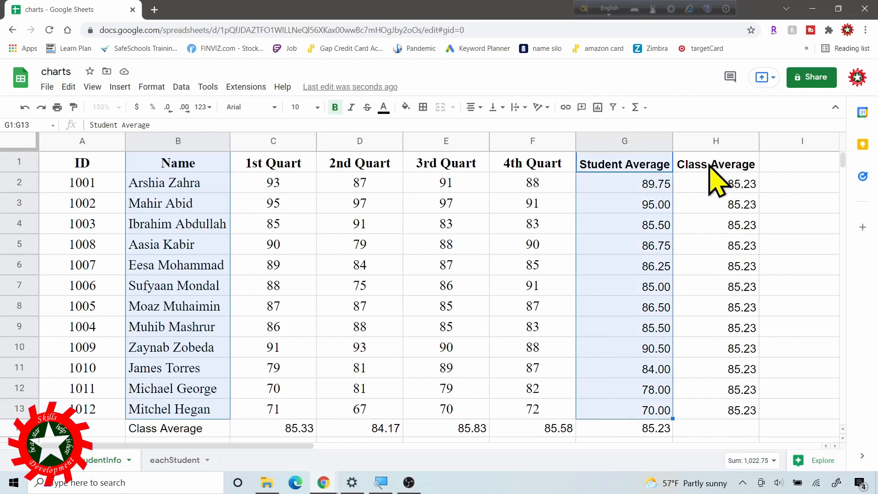
drag(710, 169, 716, 408)
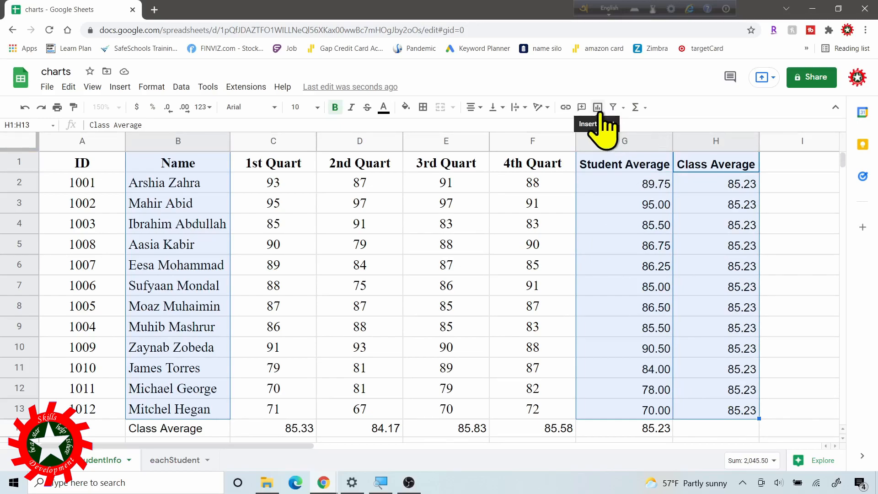
click(117, 87)
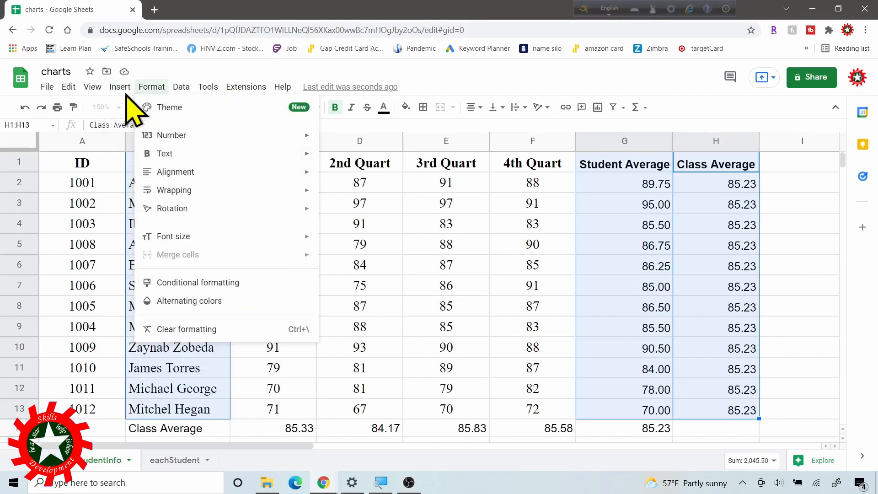
click(137, 190)
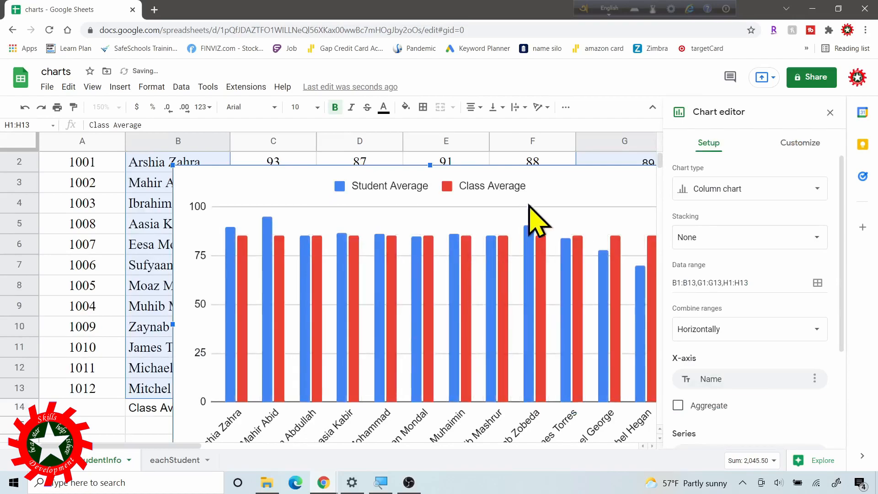
Step: Reposition the new chart over the data and move it to its own sheet
drag(599, 178, 522, 164)
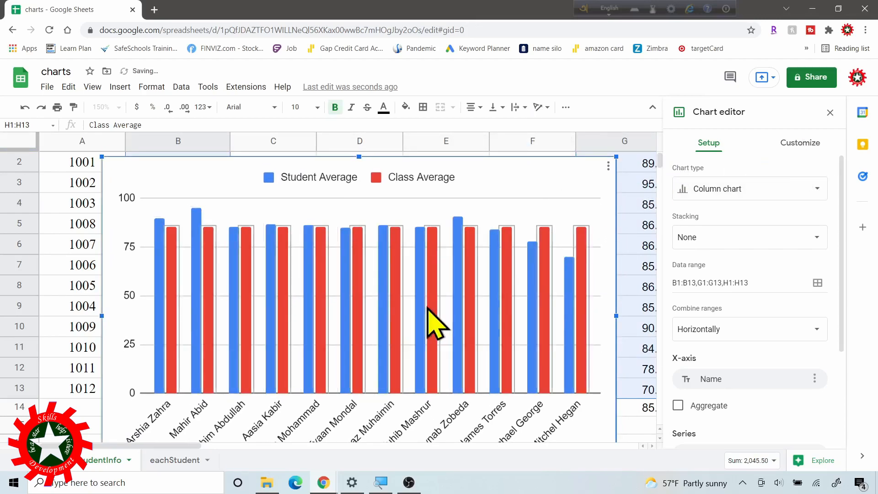
click(608, 165)
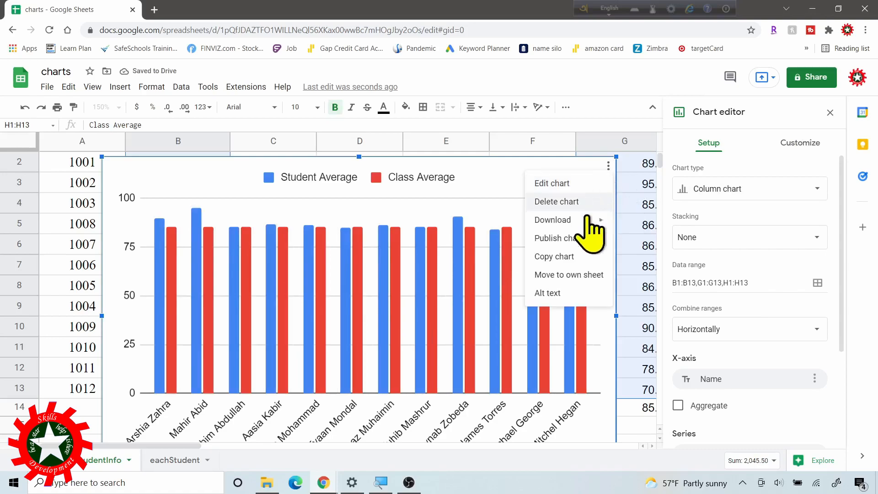
click(580, 274)
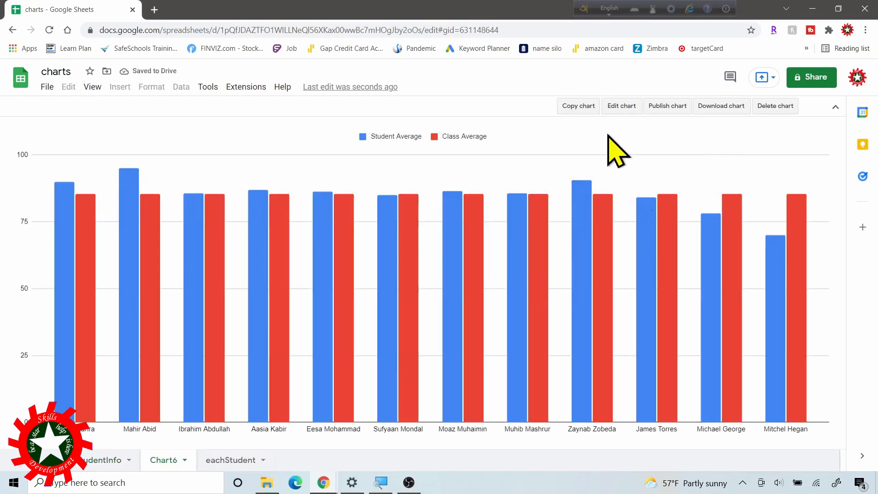
Step: Change the chart type to a combo chart with Student Average as columns and Class Average as a line
double_click(598, 224)
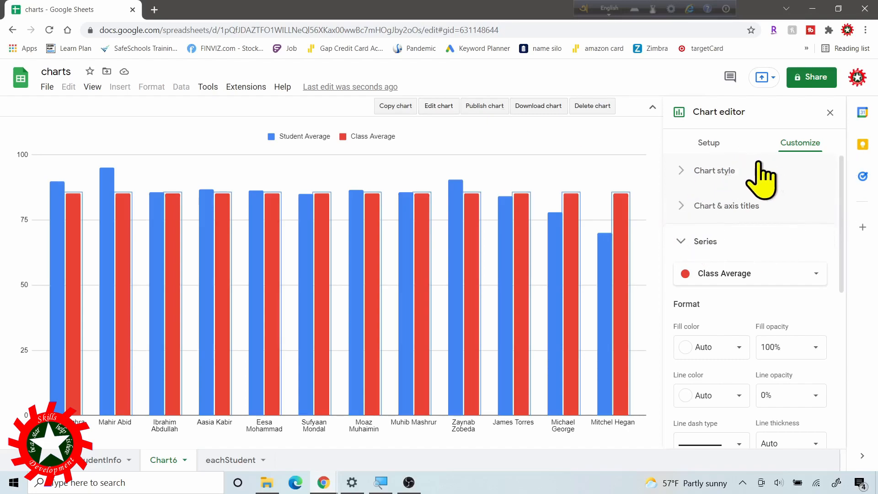
click(700, 143)
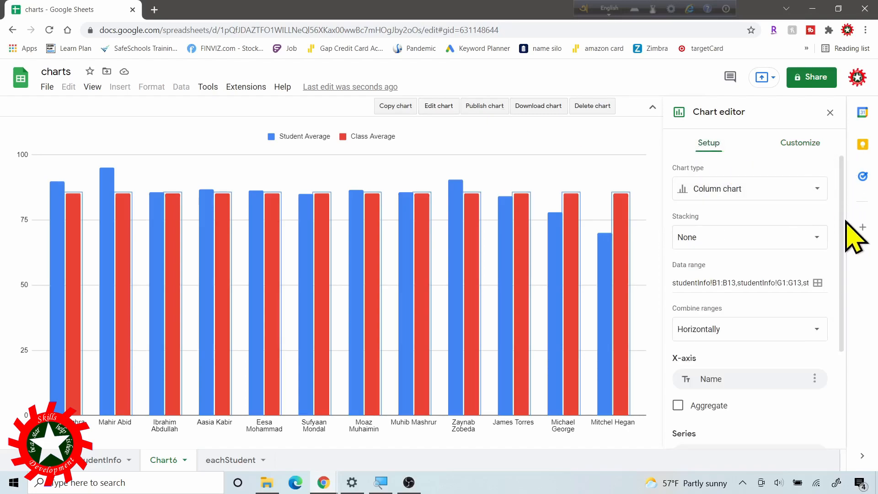
click(817, 189)
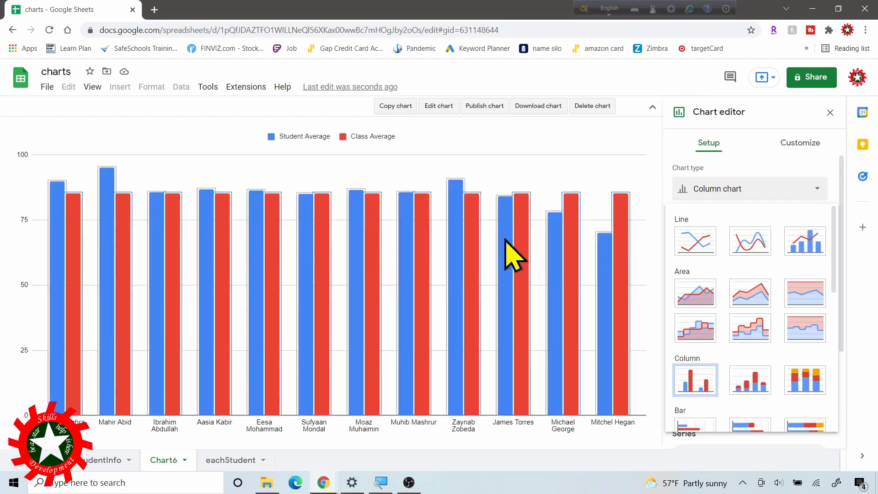
click(803, 241)
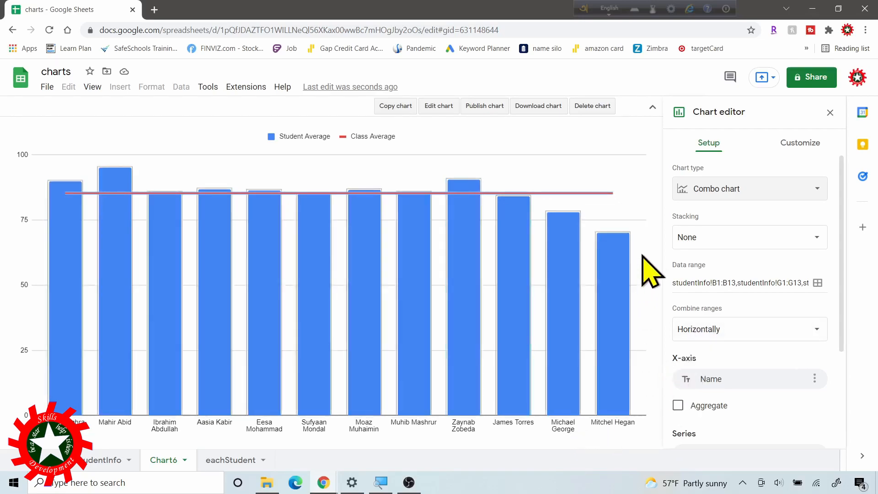
Step: Turn off the major gridlines of the chart's vertical axis
click(614, 233)
click(611, 220)
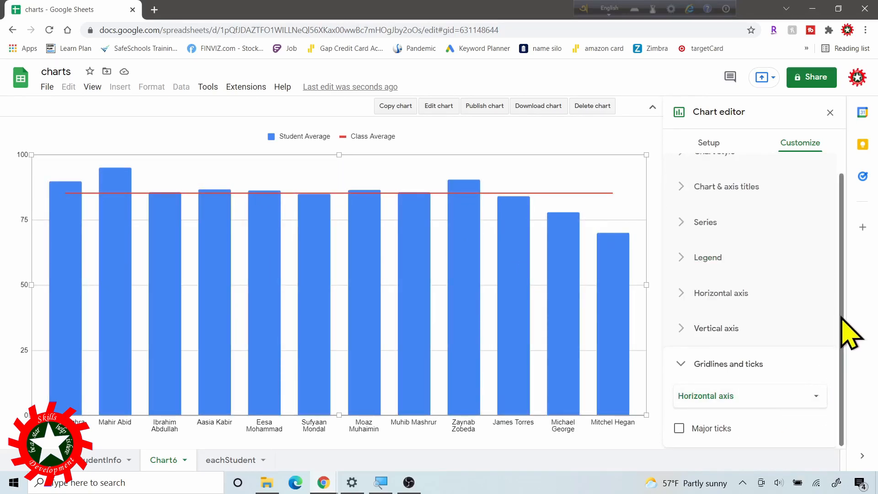
click(811, 396)
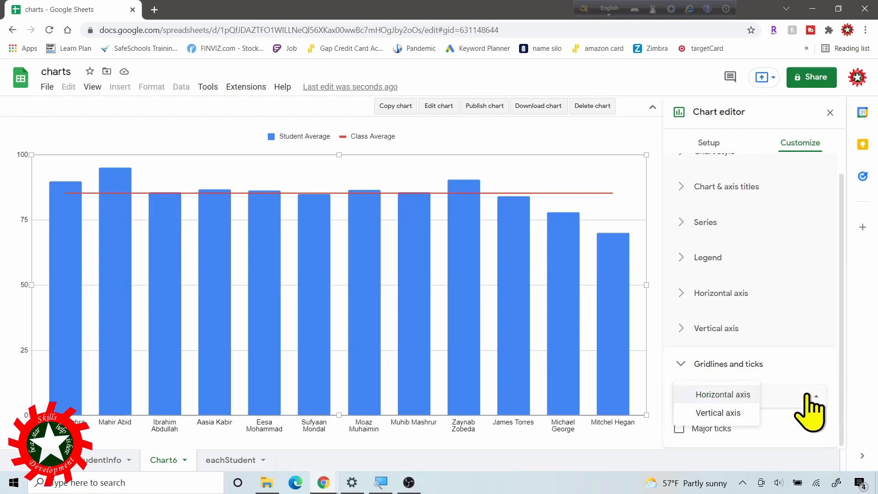
click(732, 413)
scroll(821, 361, down, 5)
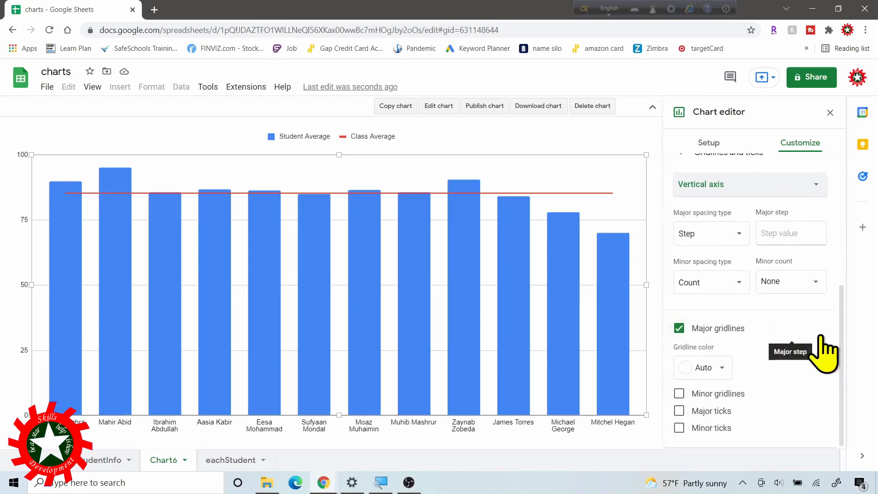
click(679, 328)
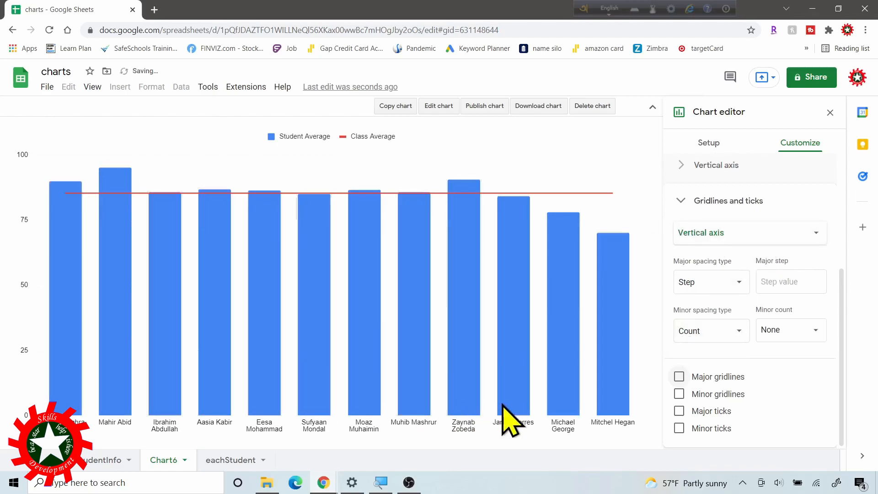
Step: Set the label font size of the chart's horizontal axis to 14
click(597, 428)
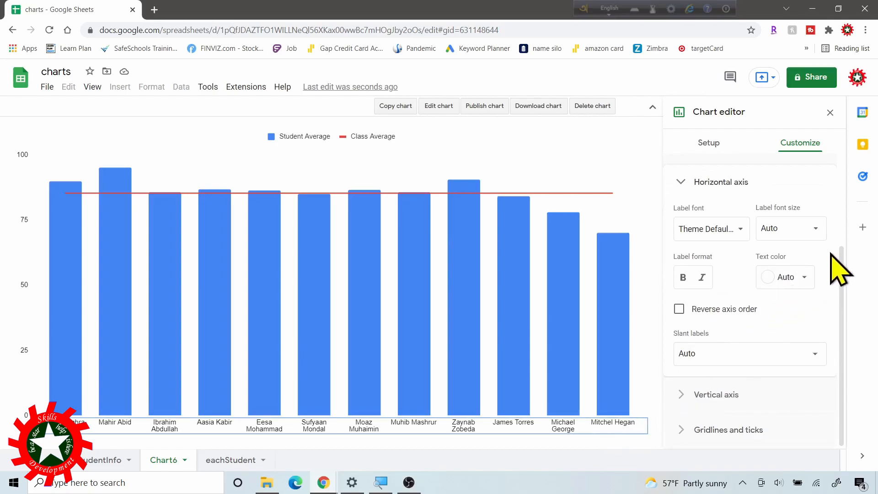
click(816, 231)
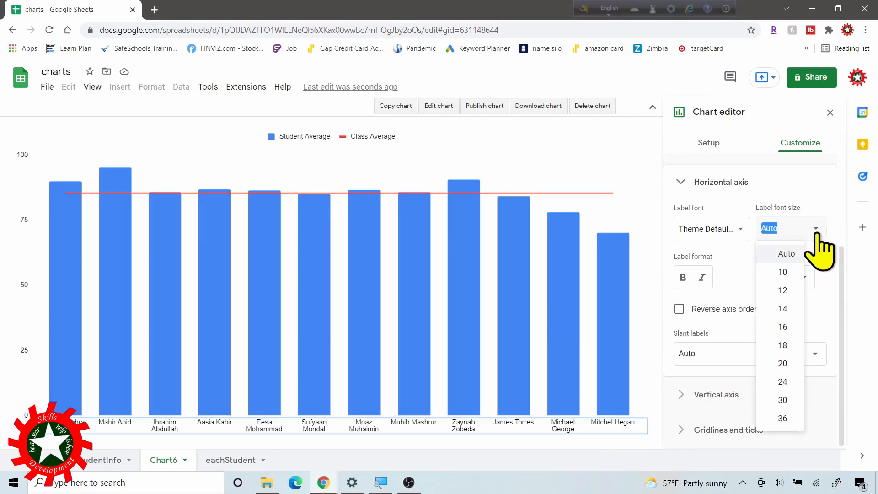
click(782, 309)
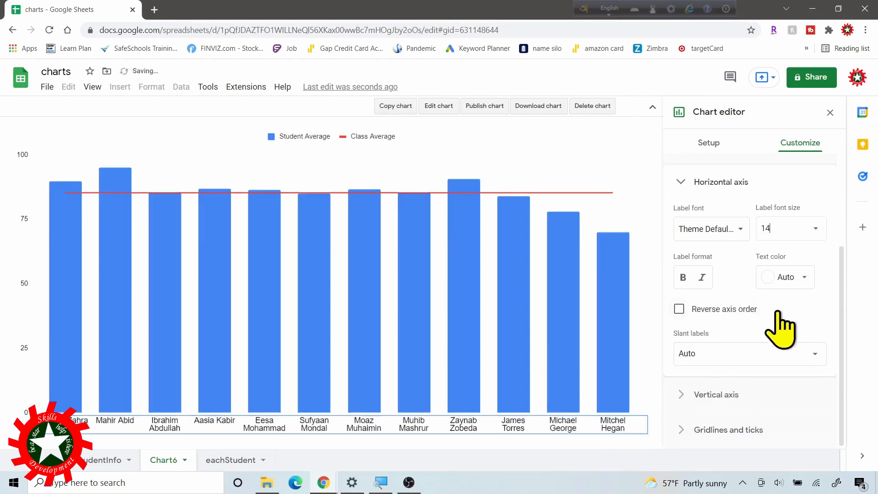
Step: Add data labels to the Student Average series, position them at the center and set their font size to 20
click(606, 266)
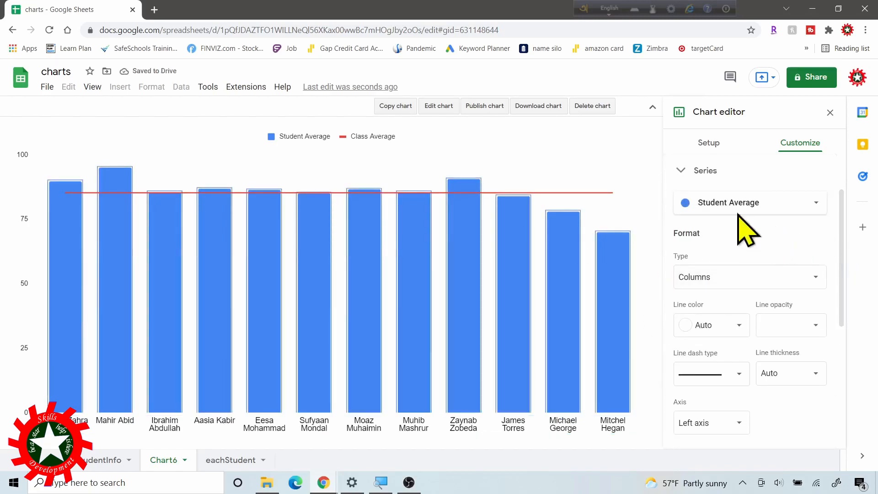
drag(842, 212, 838, 312)
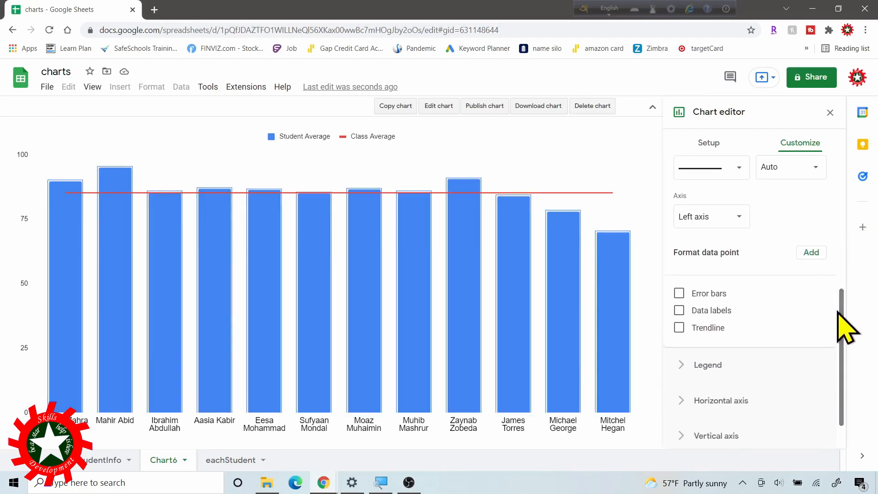
click(679, 311)
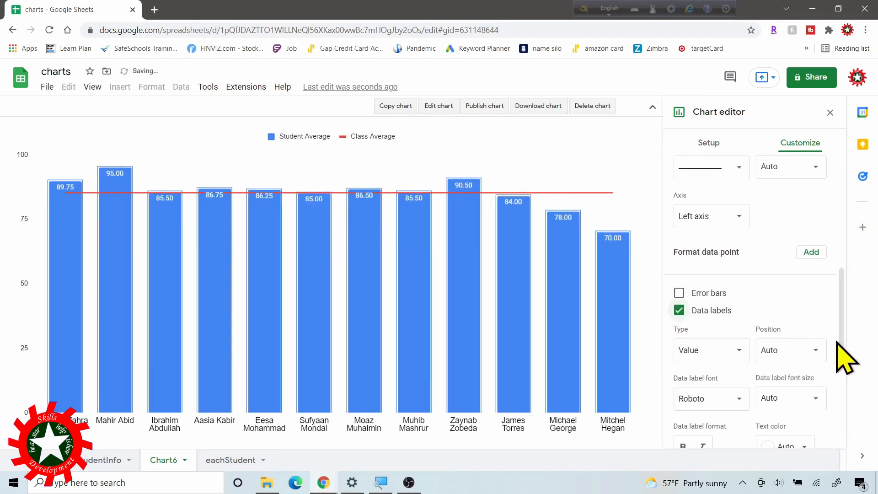
click(815, 351)
click(794, 367)
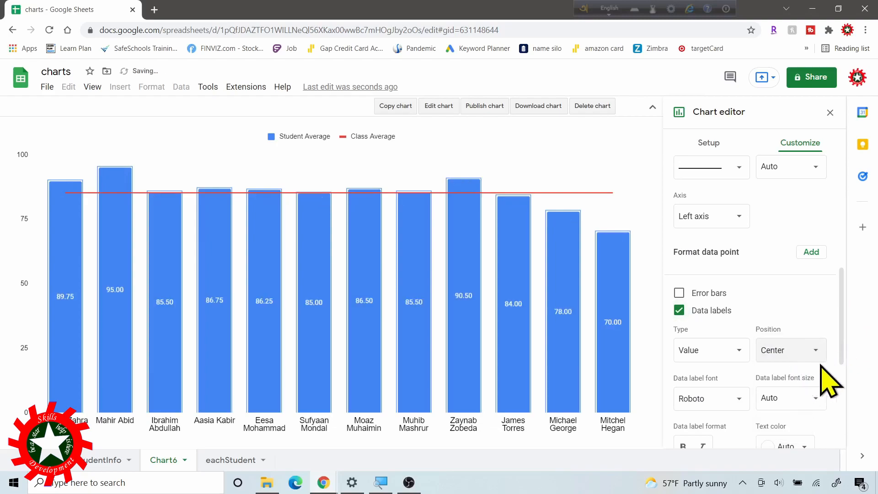
click(816, 395)
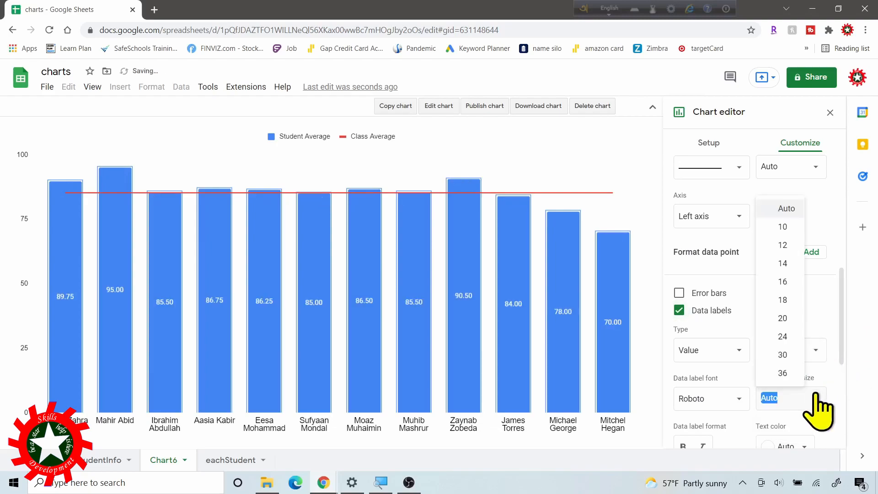
click(785, 317)
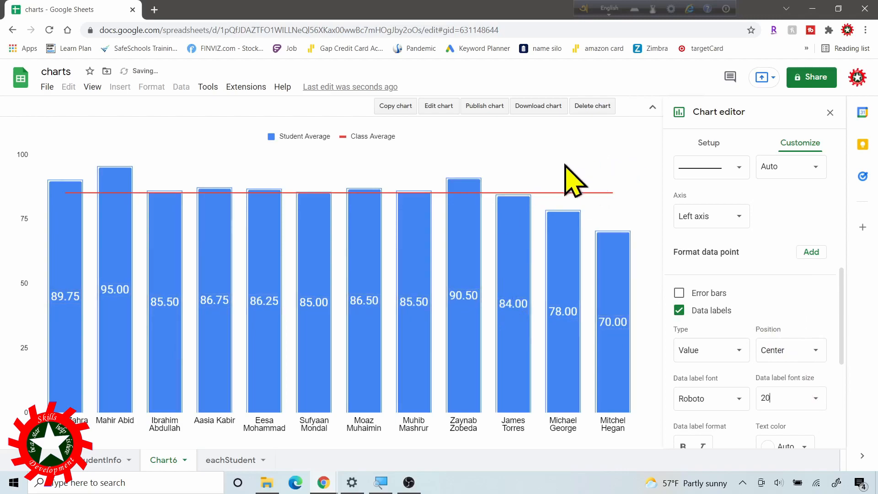
Step: Add data labels to the Class Average series and set their position to Center
click(559, 193)
scroll(842, 380, down, 3)
drag(843, 370, 849, 432)
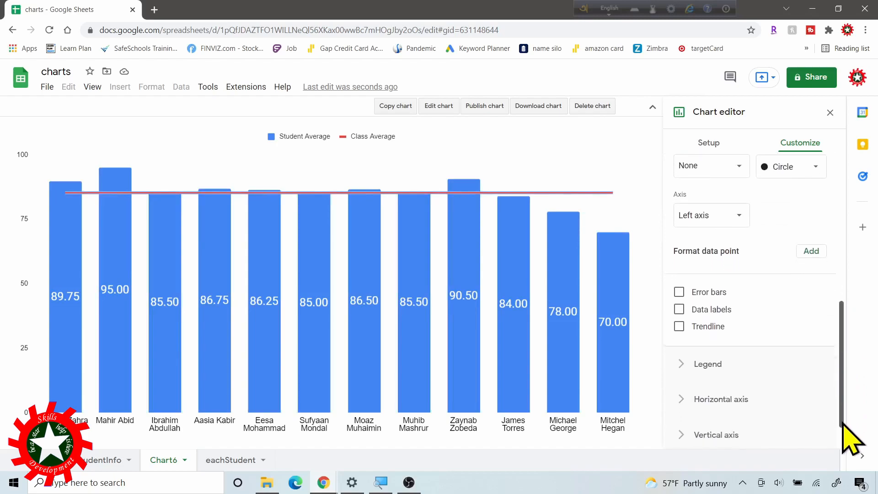
click(679, 310)
click(805, 353)
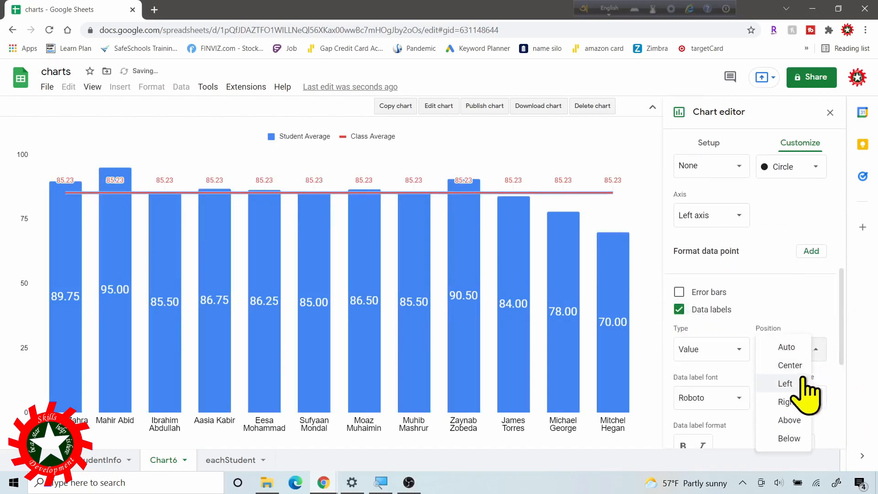
click(790, 365)
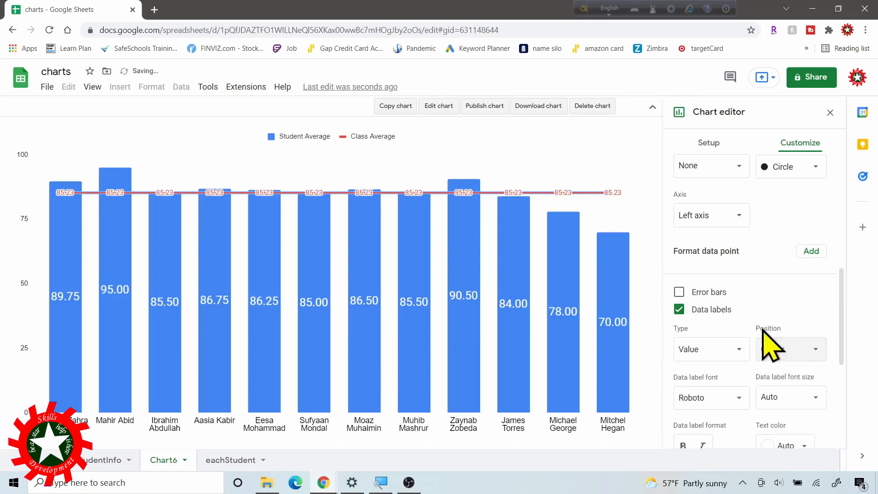
Step: Set the line thickness of the Class Average series to 1px
drag(841, 274, 840, 253)
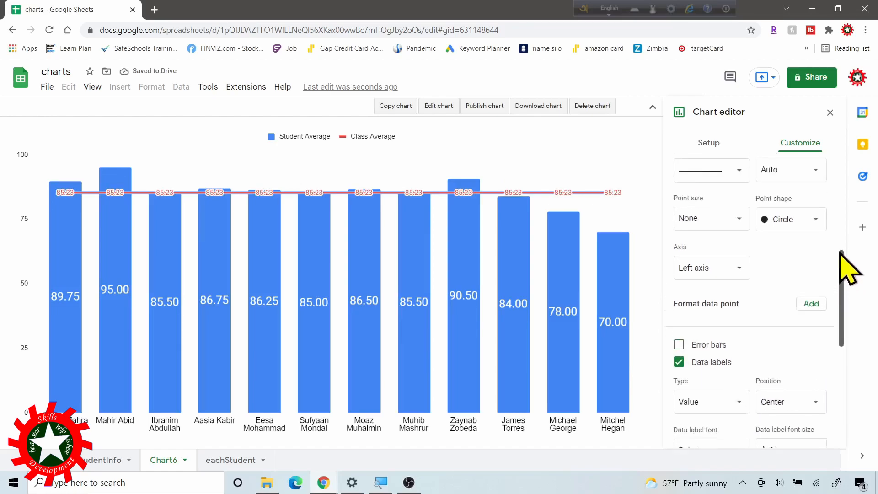
scroll(817, 274, up, 1)
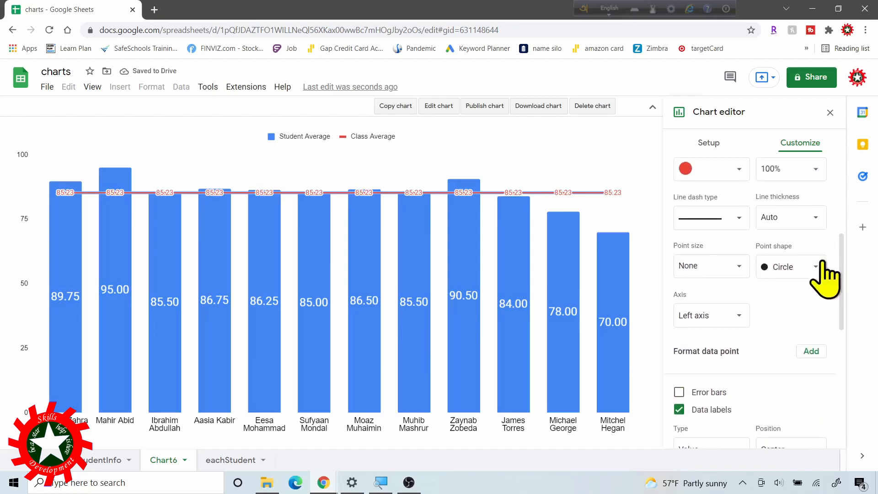
click(815, 223)
click(784, 259)
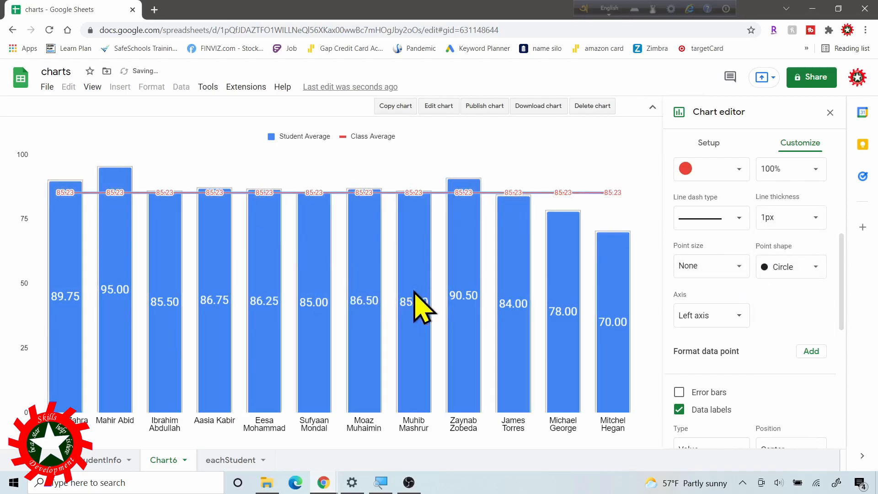
click(318, 178)
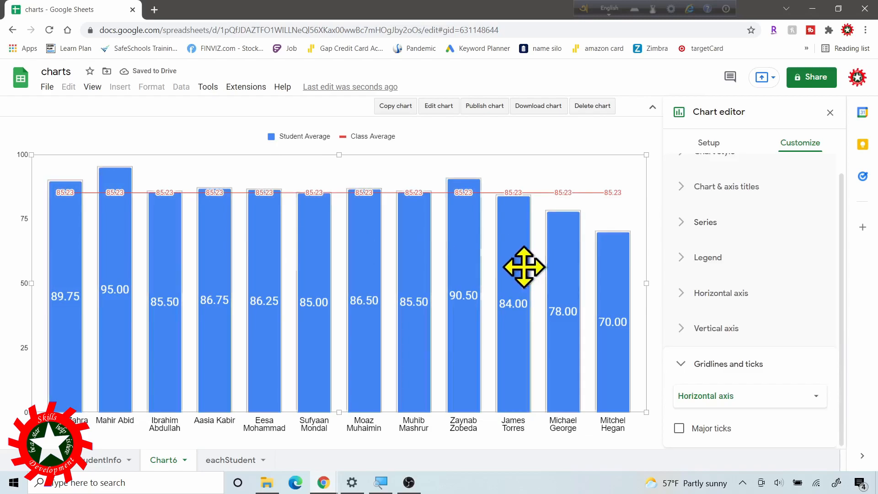
Step: Set the chart legend's font size to 18
click(343, 138)
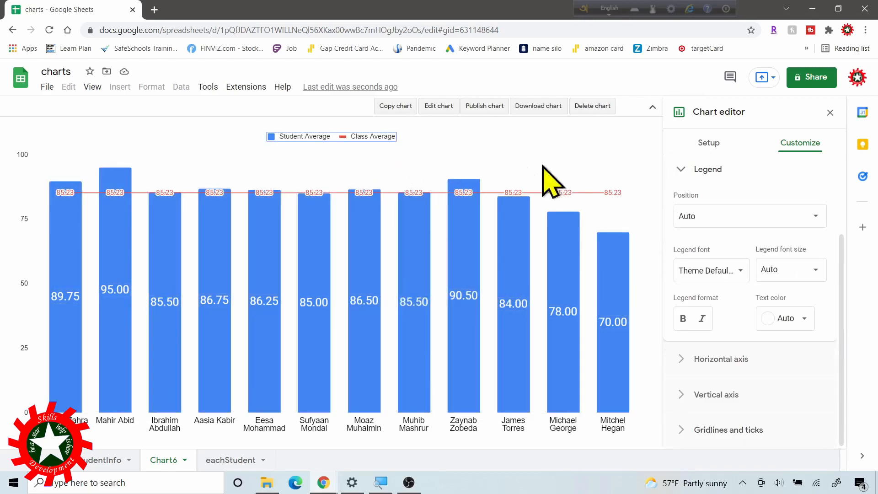
click(821, 285)
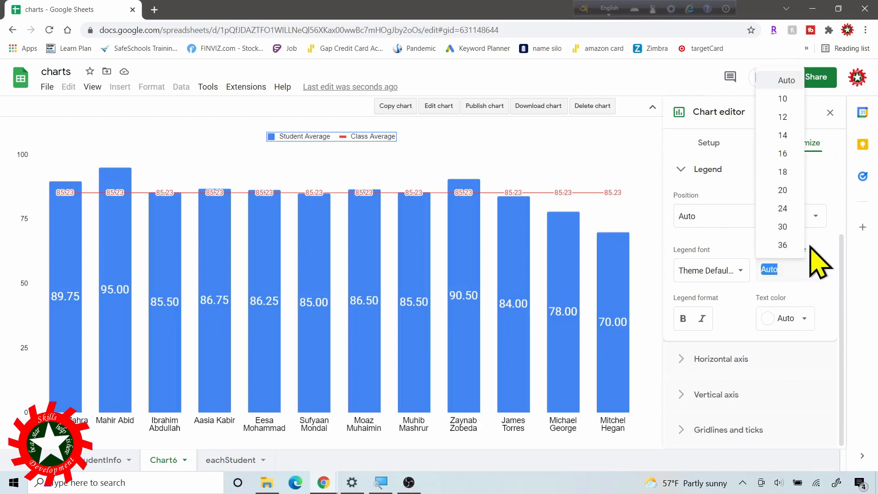
click(784, 175)
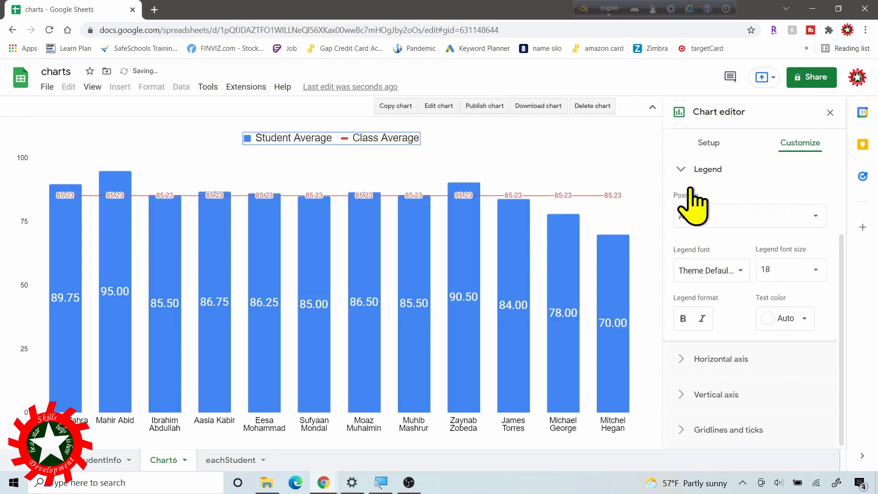
Step: Add the chart title "Class Score 2020"
scroll(841, 245, up, 1)
drag(840, 239, 840, 181)
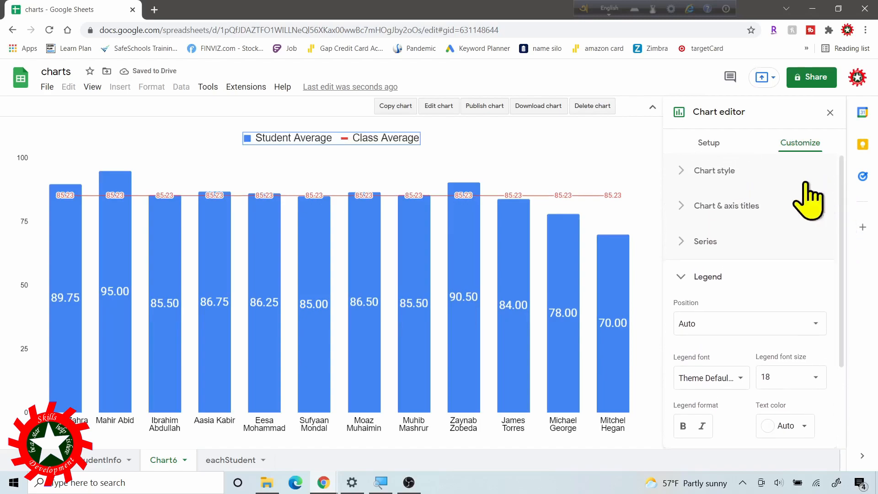
click(681, 206)
click(690, 294)
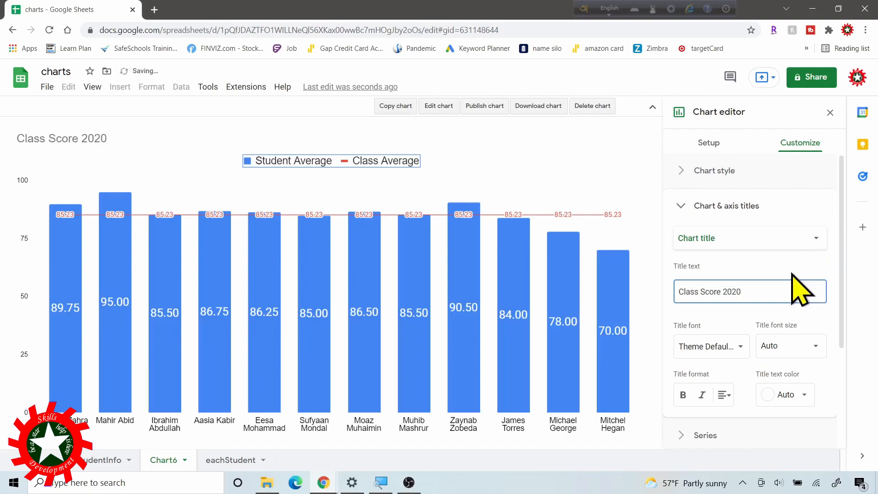
Step: Center the chart title and set its font size to 24
click(731, 396)
click(739, 417)
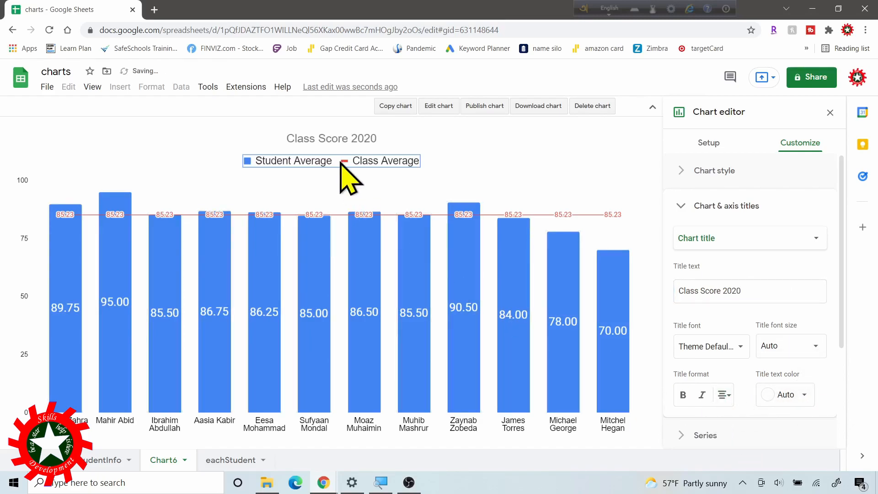
click(818, 353)
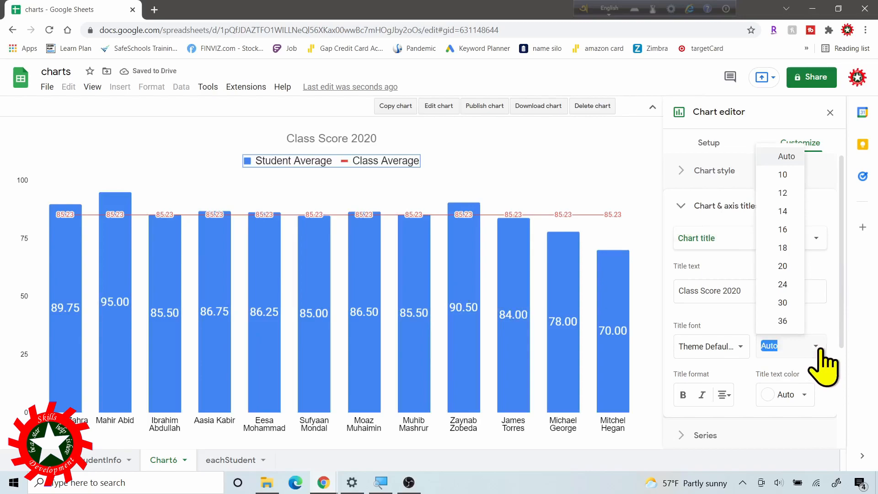
click(783, 285)
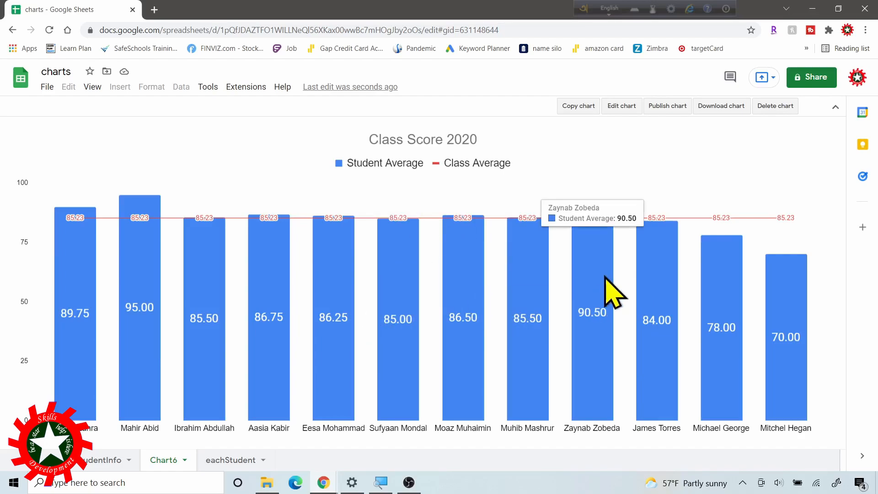
Step: On the eachStudent sheet, choose a different student ID from the list in cell A2
click(230, 461)
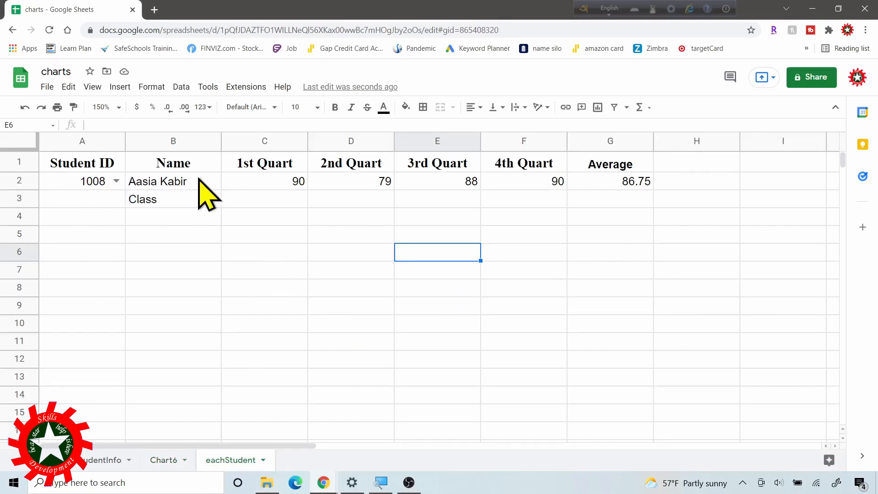
click(114, 181)
click(64, 257)
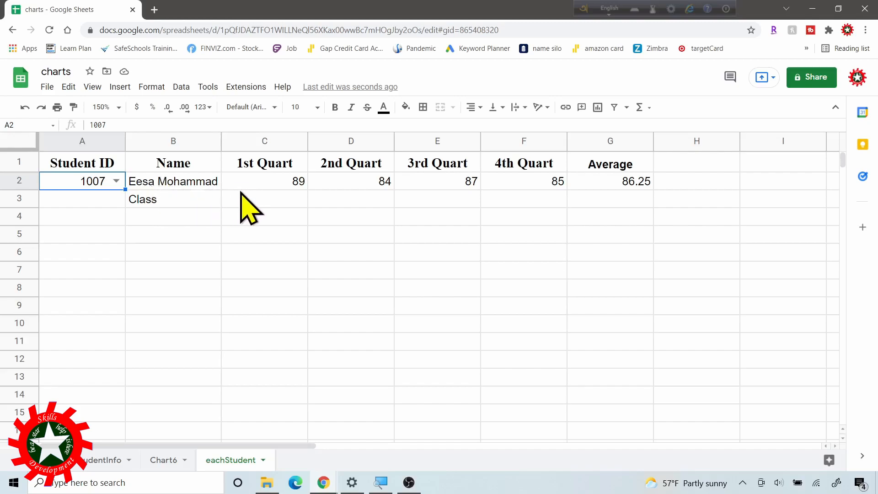
Step: Copy the class averages C14:G14 from the student information sheet and paste them as values only into C3:G3 of the eachStudent sheet
click(180, 200)
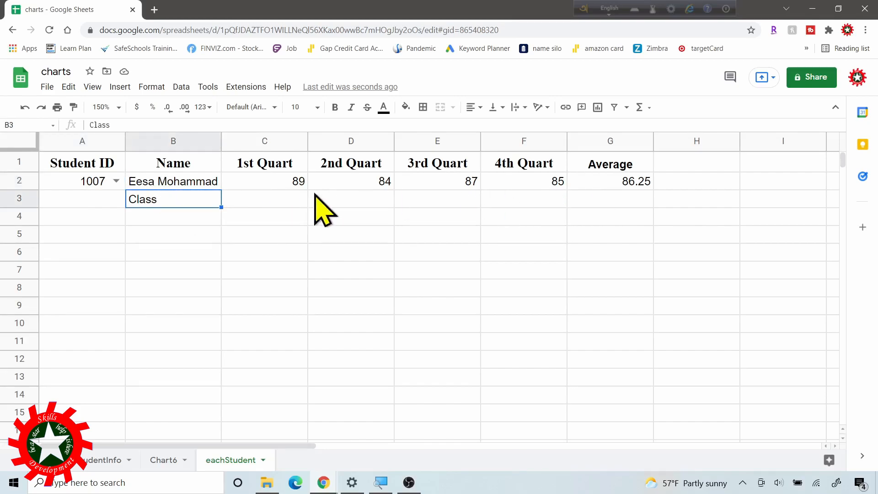
click(112, 461)
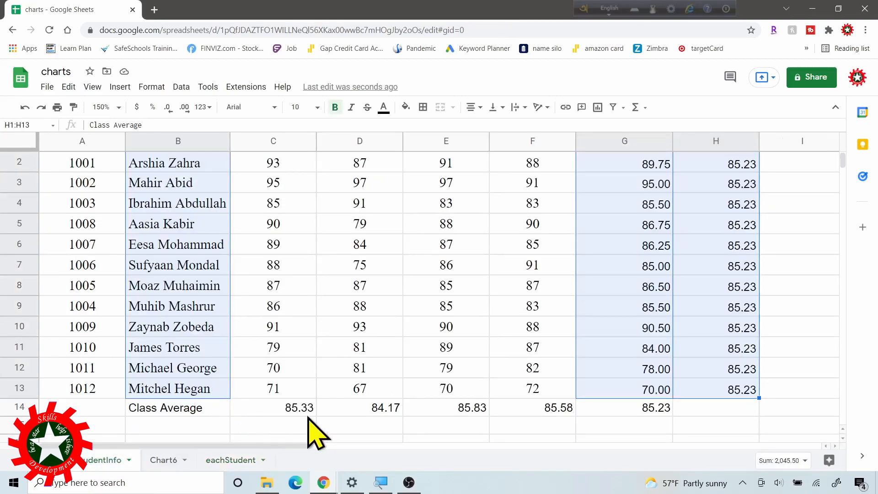
drag(293, 409, 646, 407)
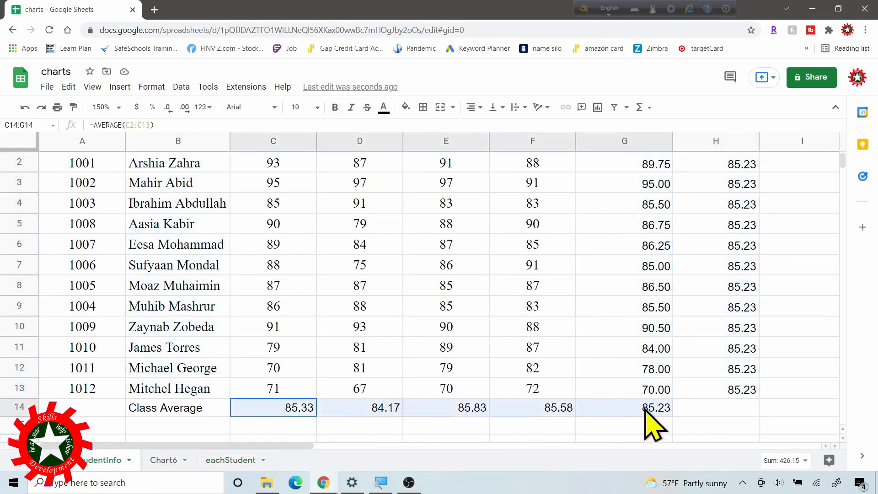
key(ctrl+c)
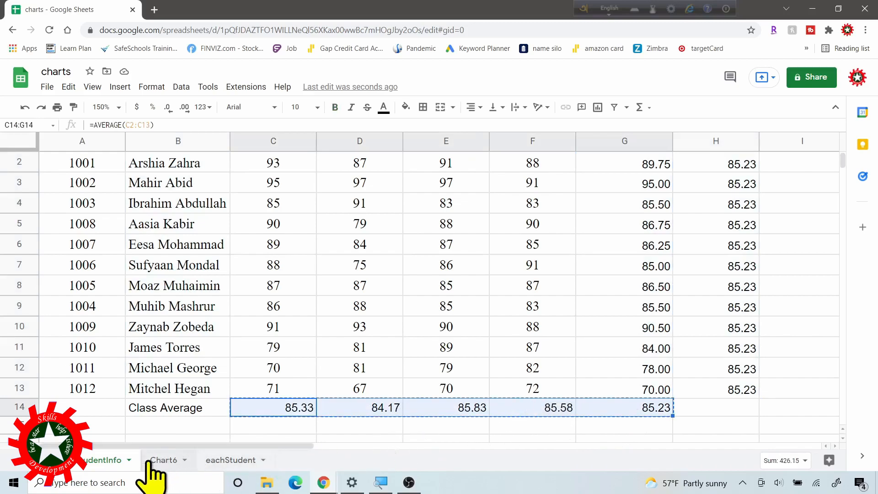
click(232, 460)
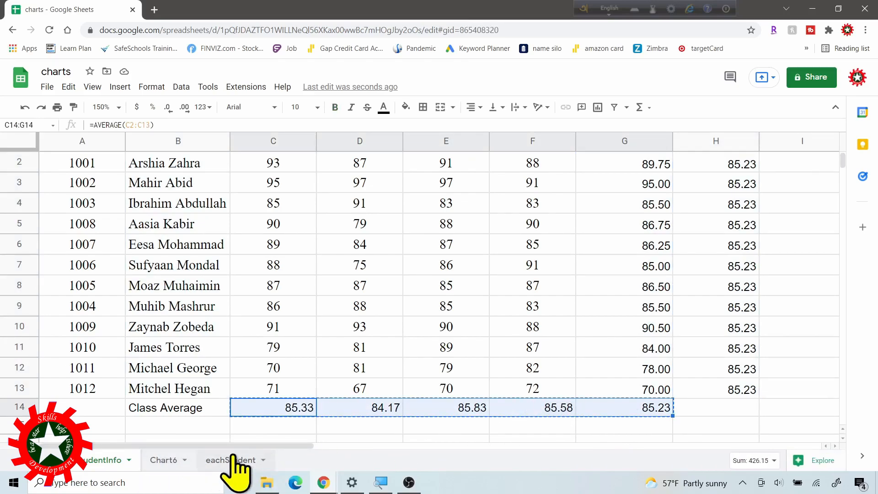
drag(260, 203, 604, 209)
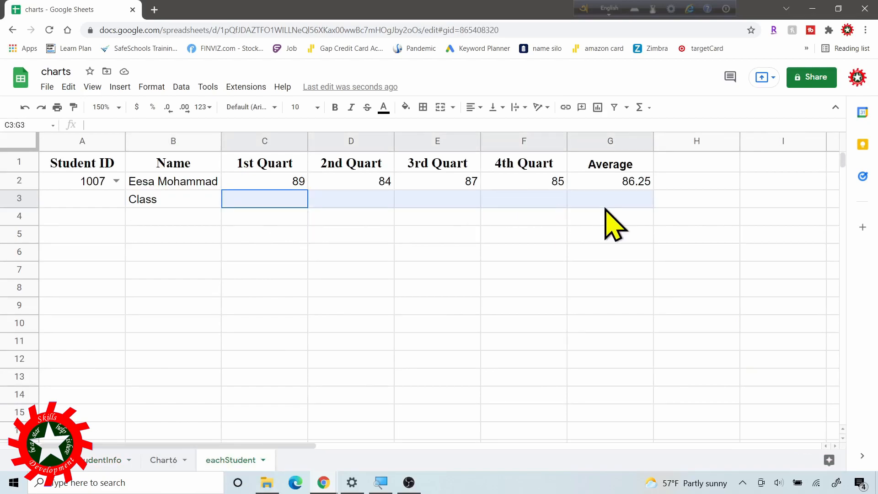
right_click(382, 201)
mouse_move(414, 238)
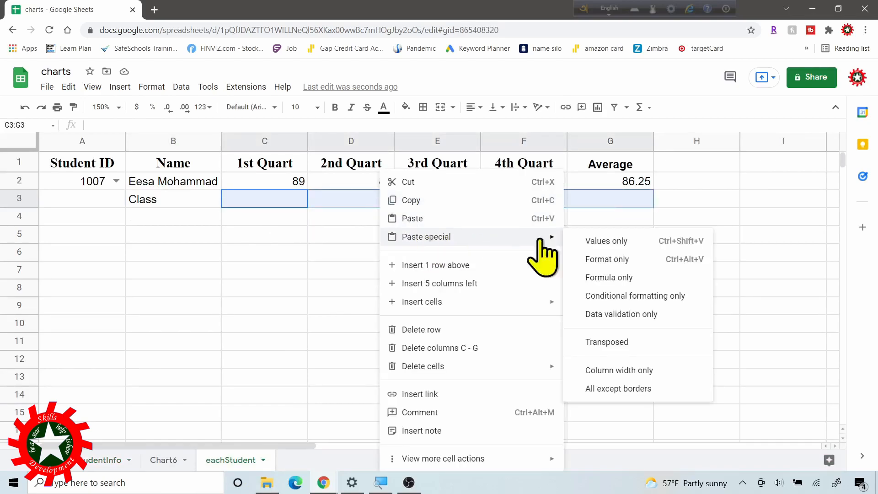
click(606, 241)
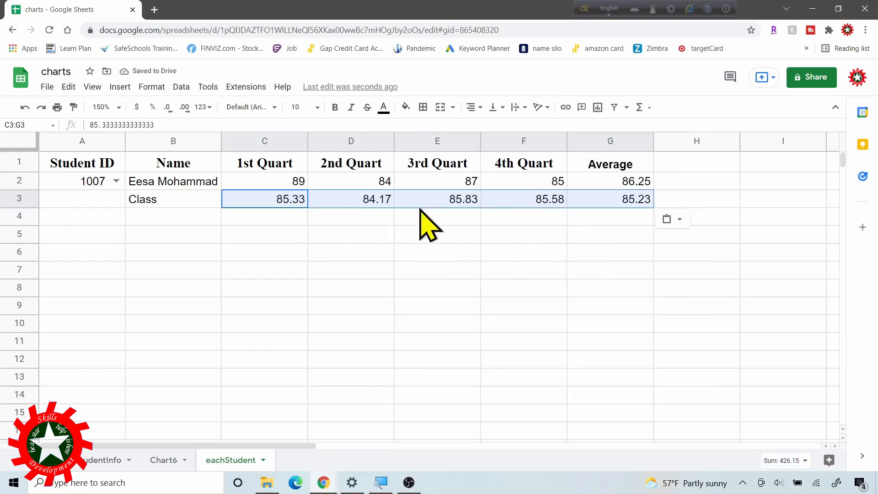
Step: Insert a combo chart from B1:G3 and place it, reduced in size, directly below the data starting at column B
drag(188, 166, 613, 202)
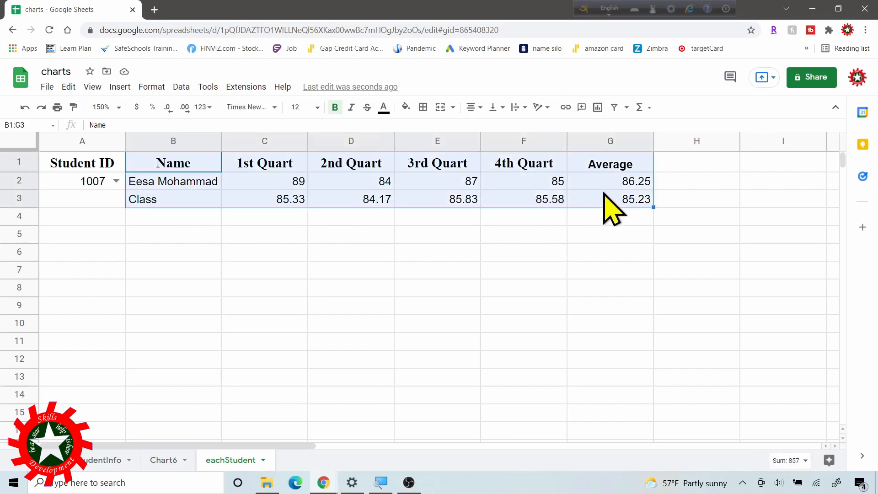
click(598, 107)
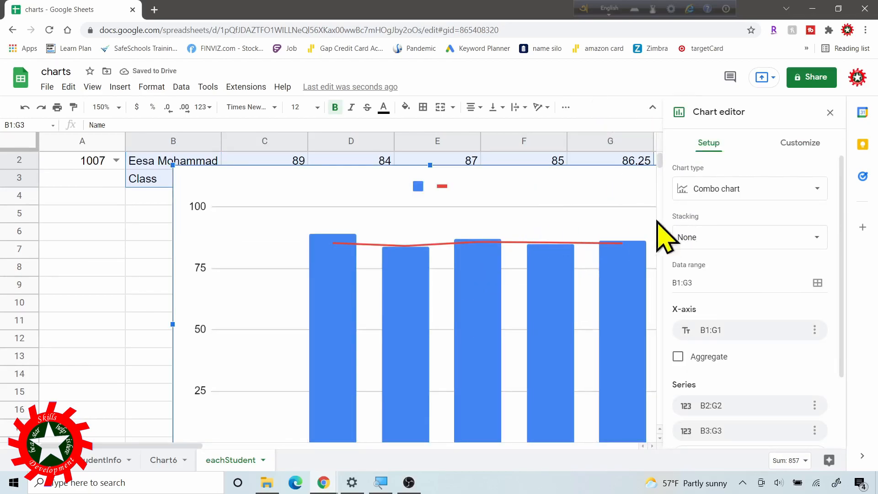
drag(529, 194, 434, 197)
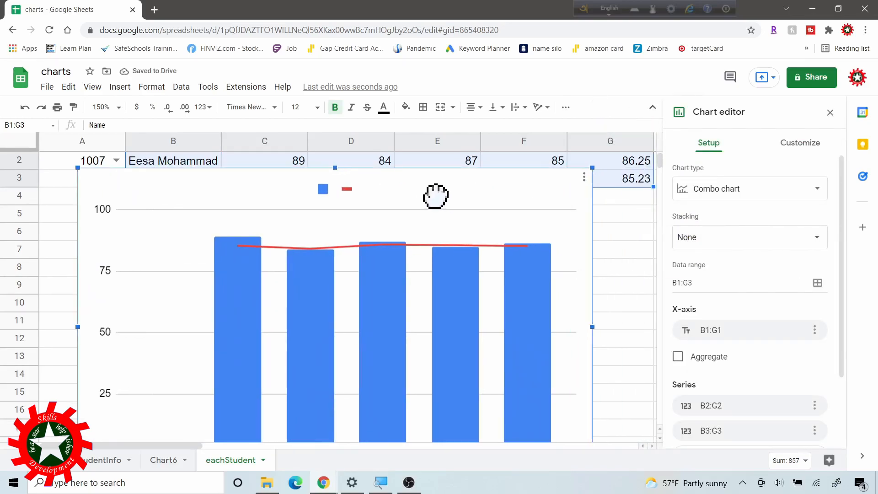
drag(590, 170, 460, 247)
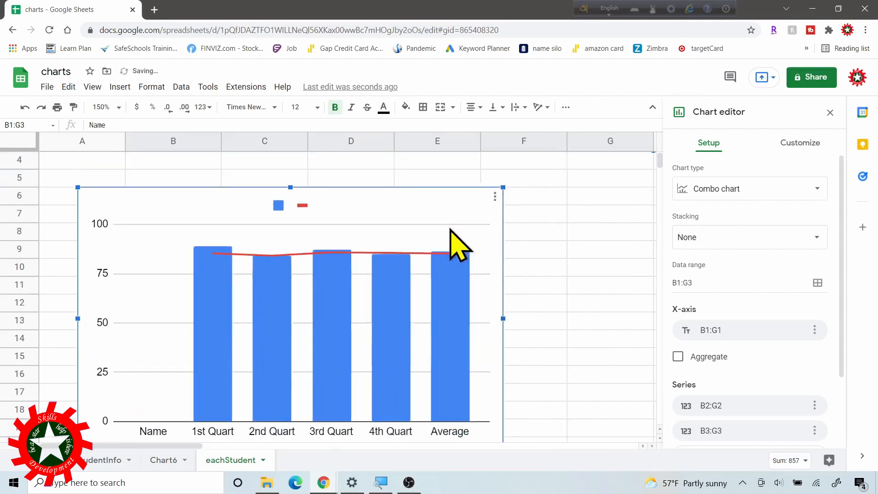
drag(371, 245, 371, 184)
scroll(661, 163, up, 1)
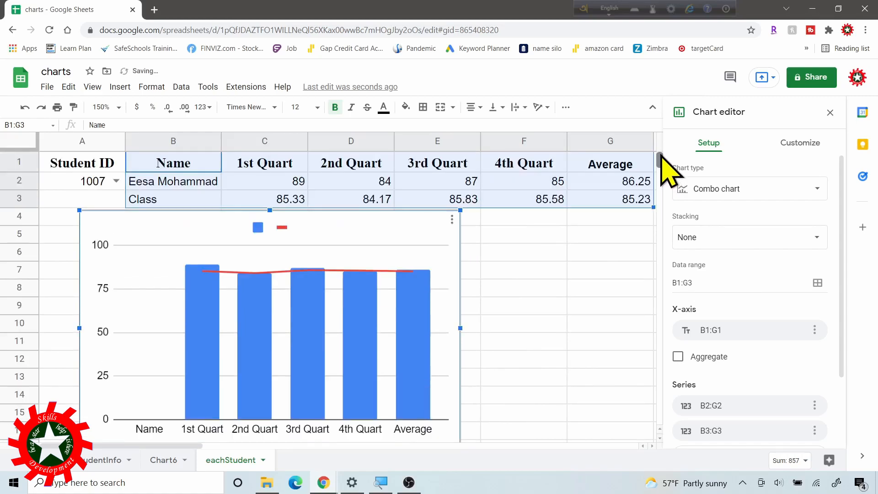
drag(361, 229, 414, 226)
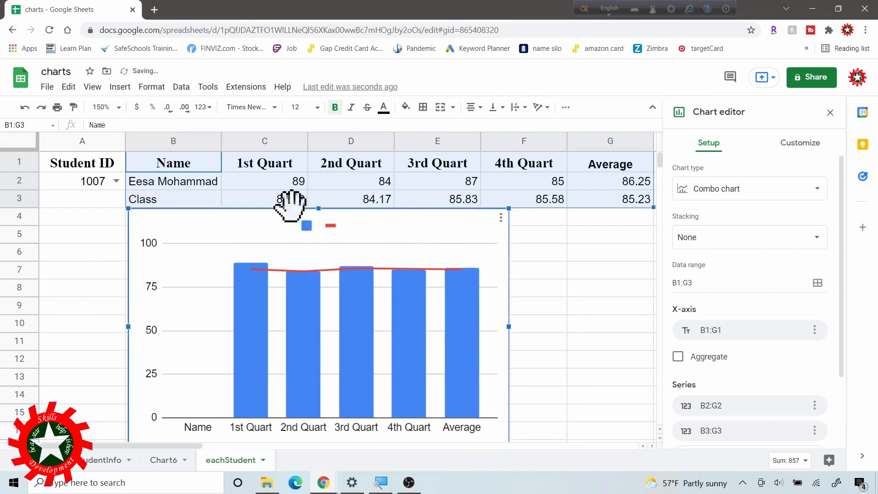
Step: Use column B as headers so the chart's series are named after the student and the class
scroll(842, 341, down, 1)
scroll(843, 341, down, 3)
click(678, 413)
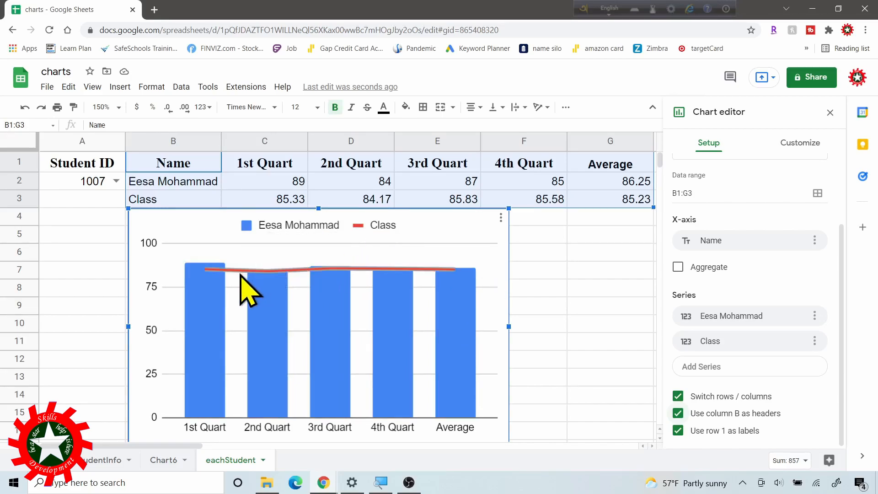
Step: Add data labels to the student's column series and set their position to Center
double_click(461, 326)
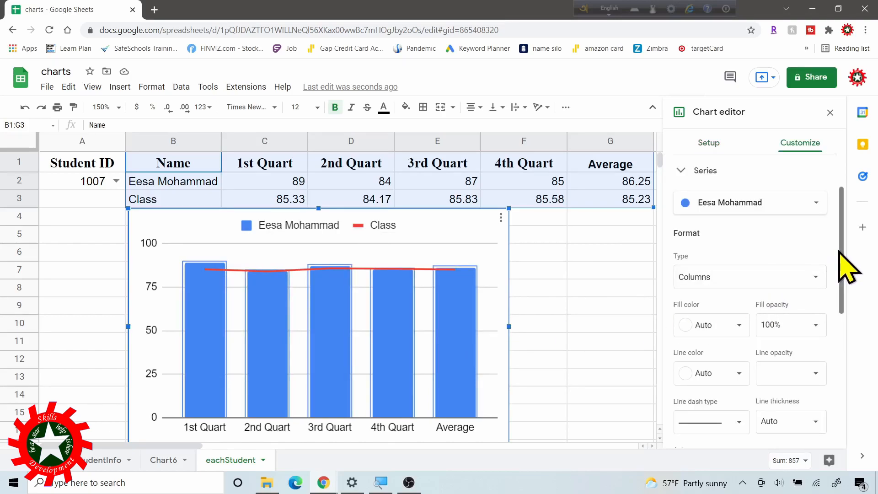
drag(840, 247, 837, 339)
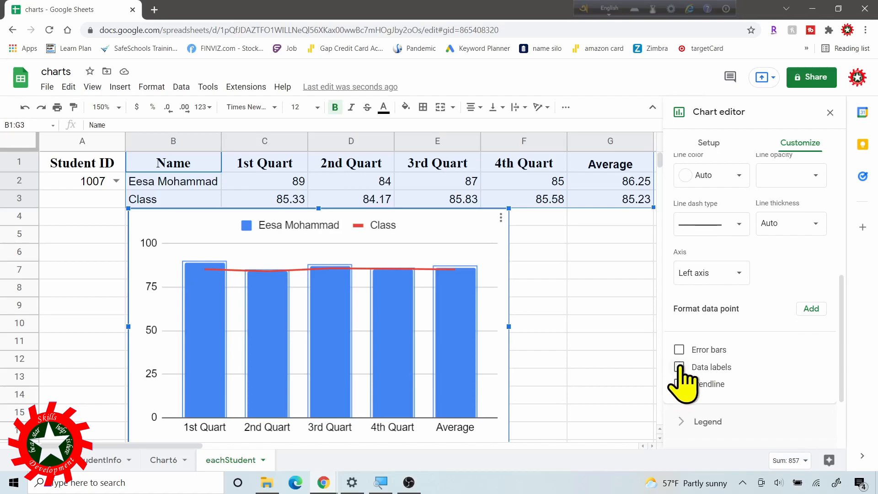
click(679, 367)
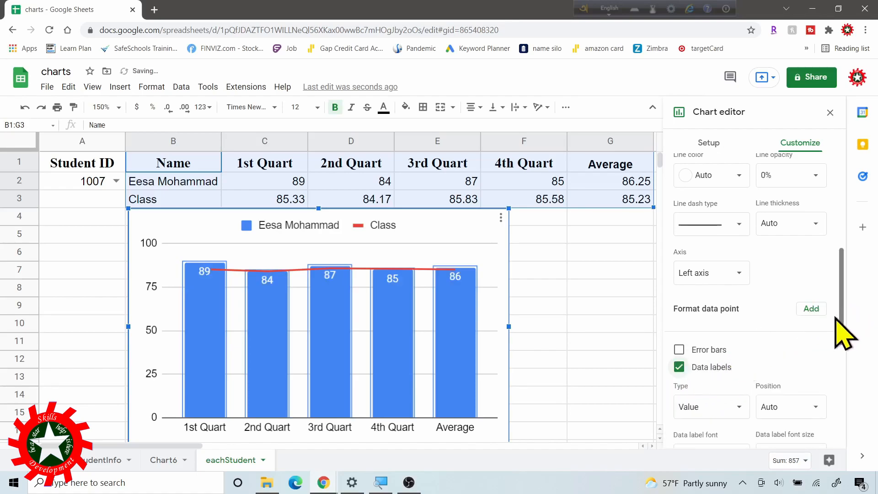
drag(839, 334, 831, 353)
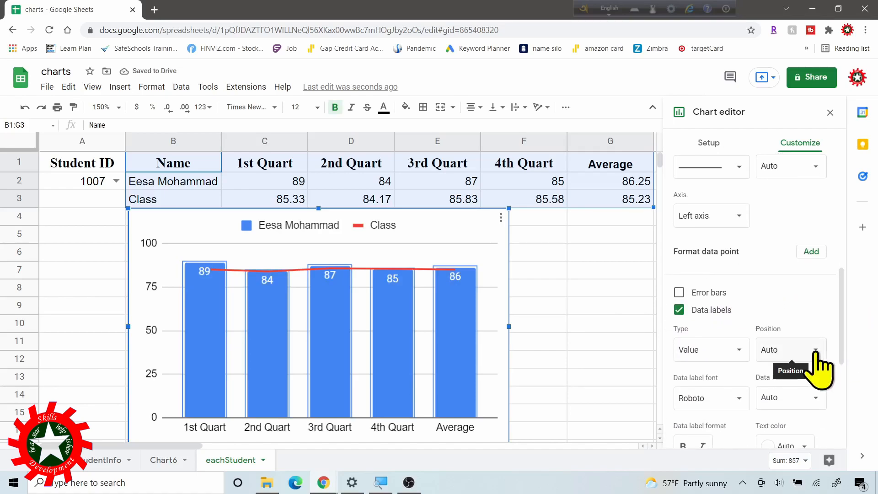
click(813, 358)
click(786, 365)
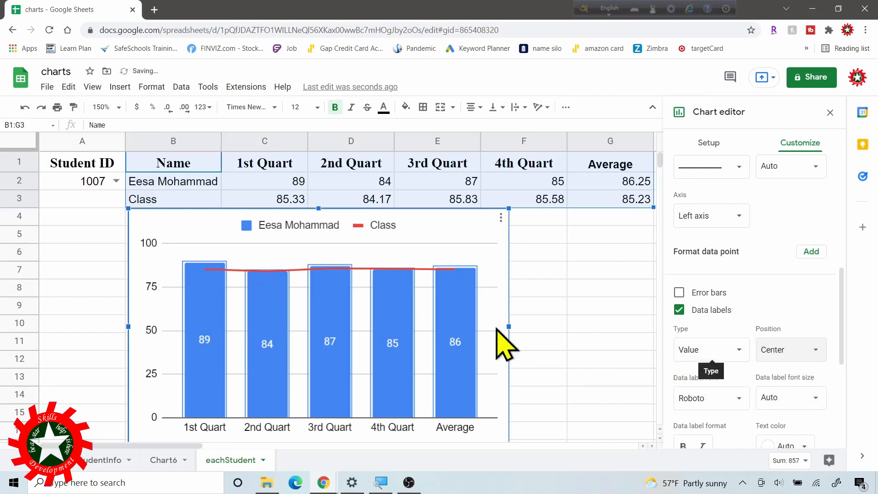
Step: Add data labels to the Class line series with position Center, and close the chart editor
click(374, 269)
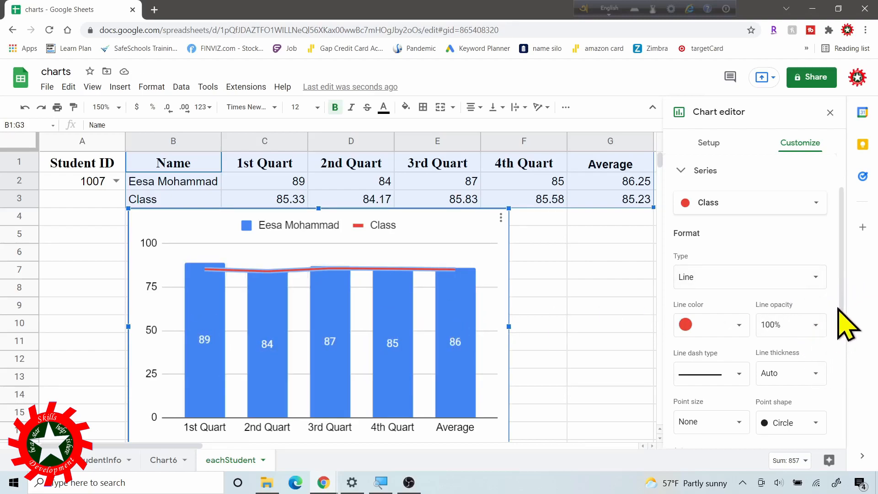
drag(848, 316, 793, 406)
click(679, 372)
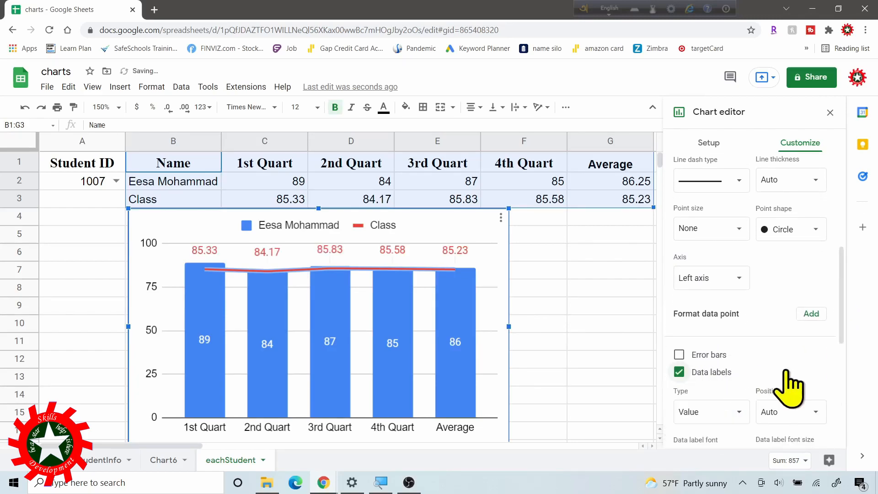
drag(847, 337, 841, 384)
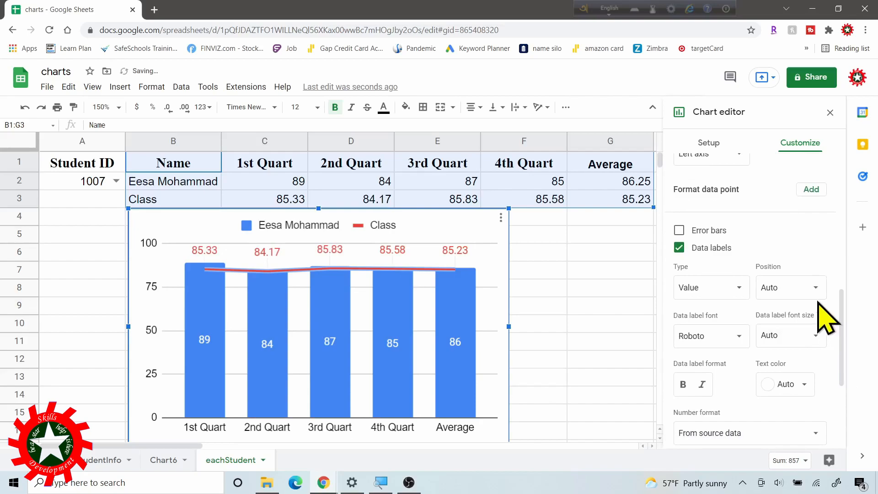
click(814, 288)
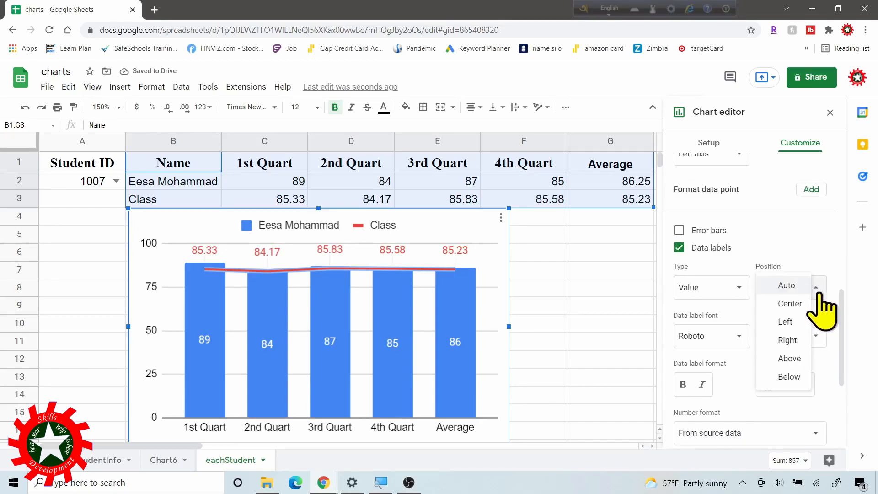
click(796, 303)
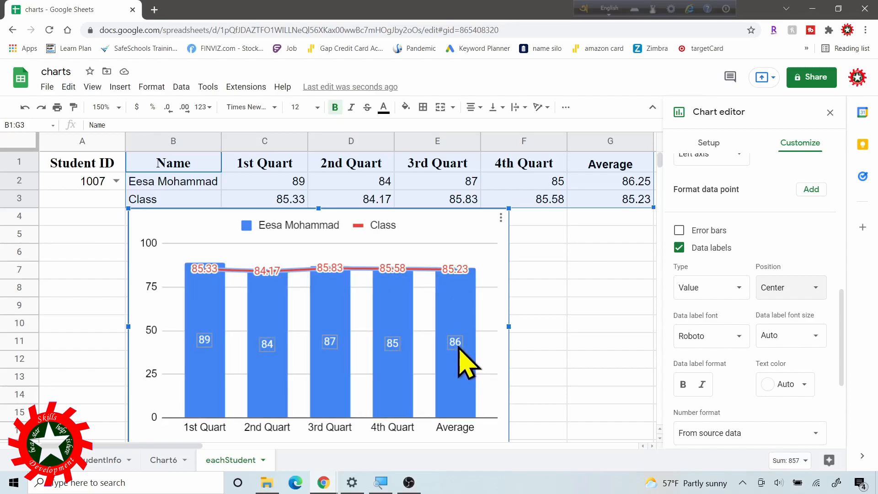
key(Escape)
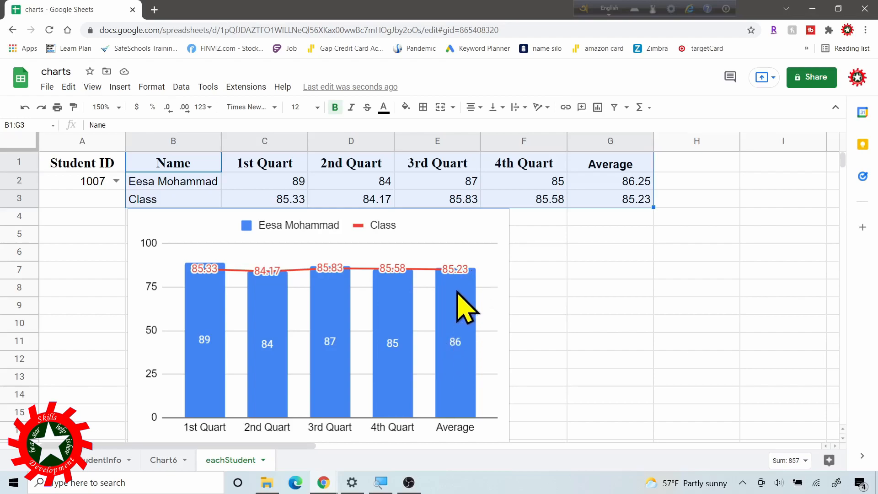
Step: Choose two other student IDs one after the other from the list in cell A2 to test the chart
click(116, 181)
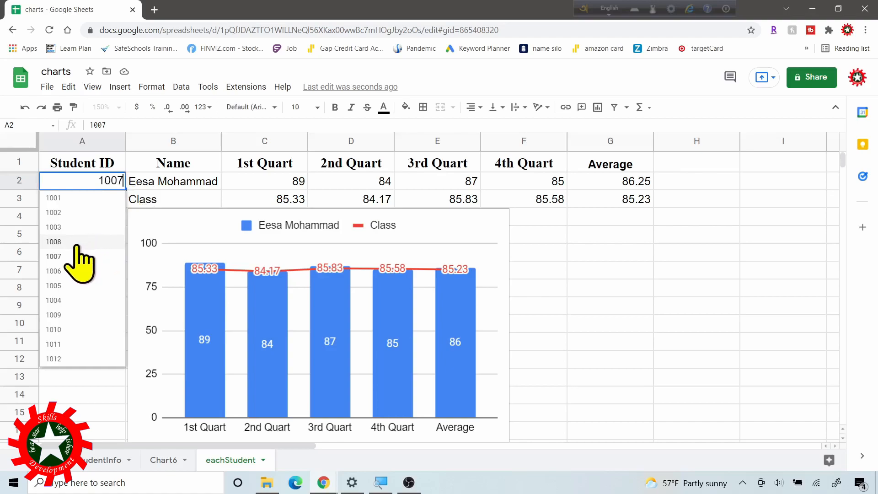
click(64, 271)
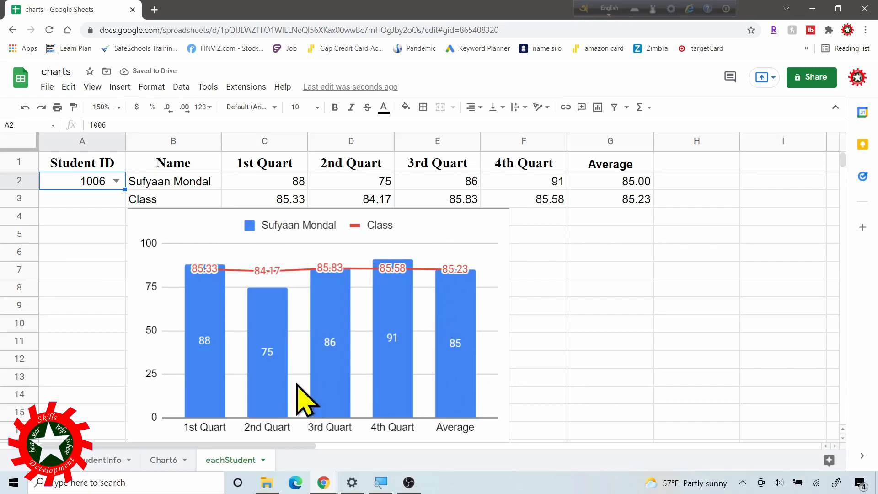
click(116, 182)
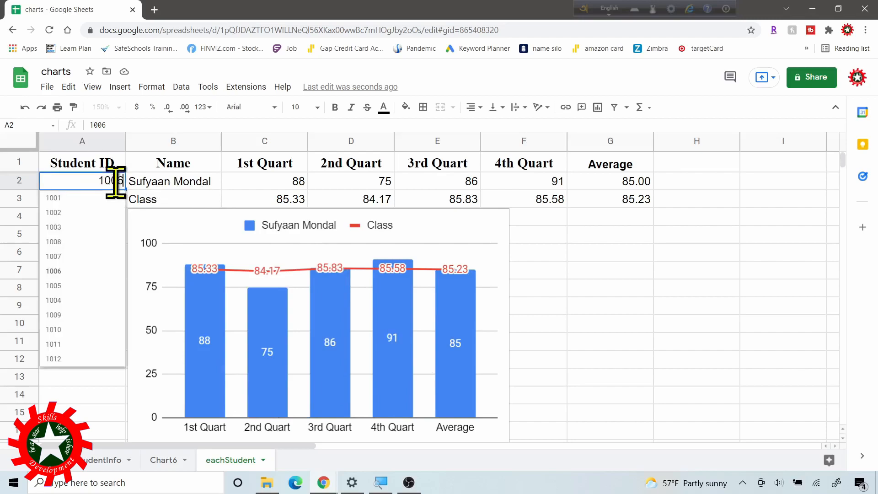
click(54, 315)
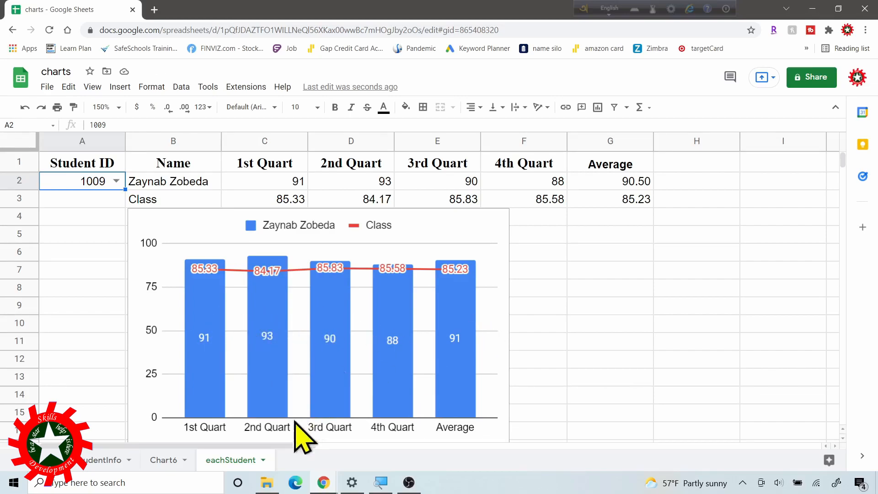
Step: Switch to the Chart6 sheet to view the Class Score 2020 chart
click(163, 460)
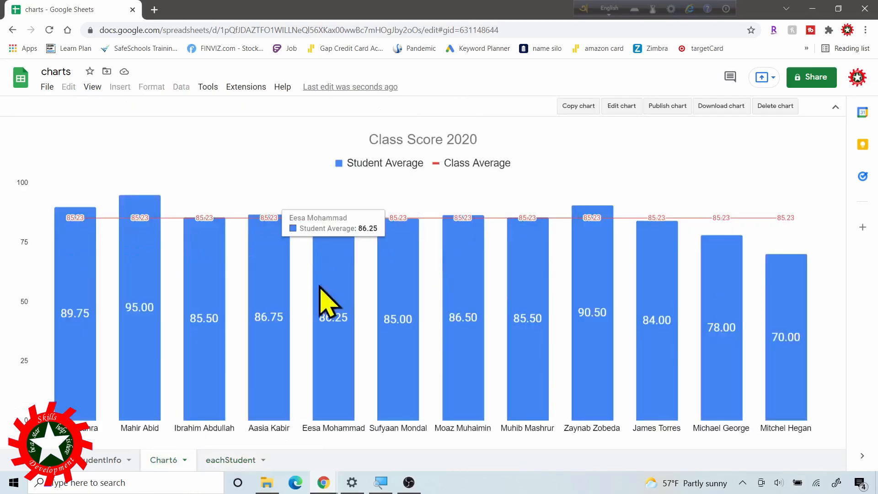